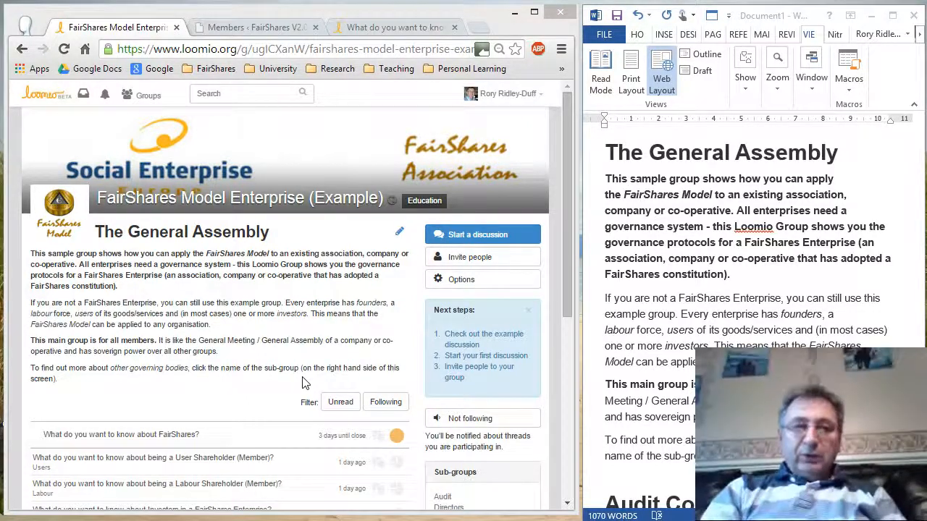
# Go to the FairShares Association group from the Groups list
pyautogui.click(148, 96)
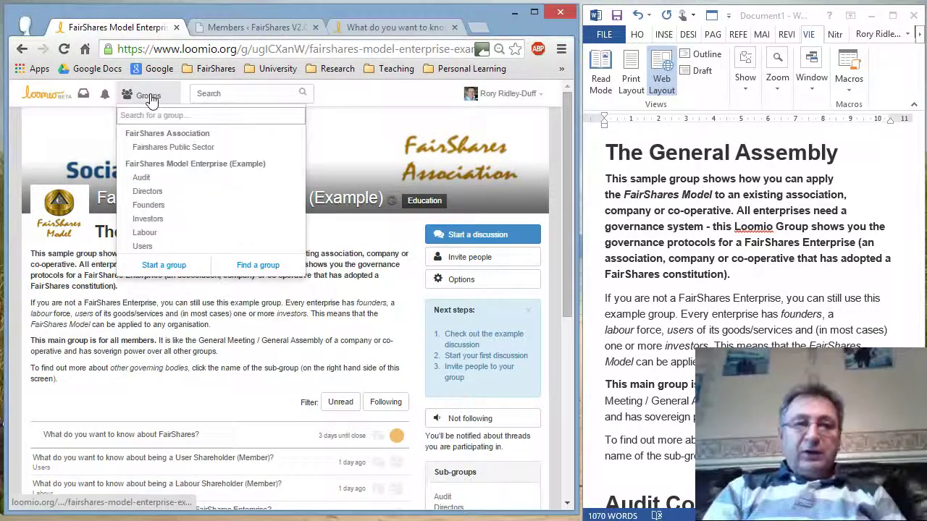
pyautogui.click(156, 138)
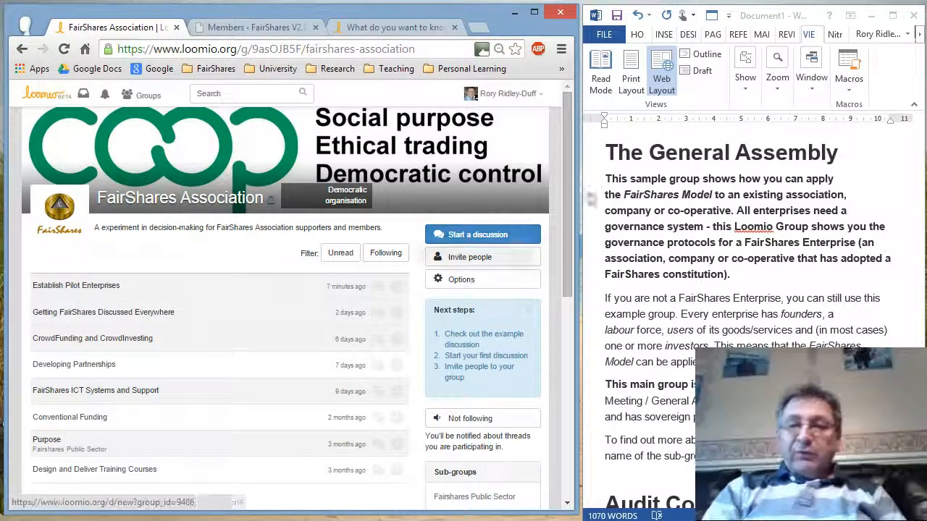
# Skim the governance document in Word and return to its start
pyautogui.click(692, 166)
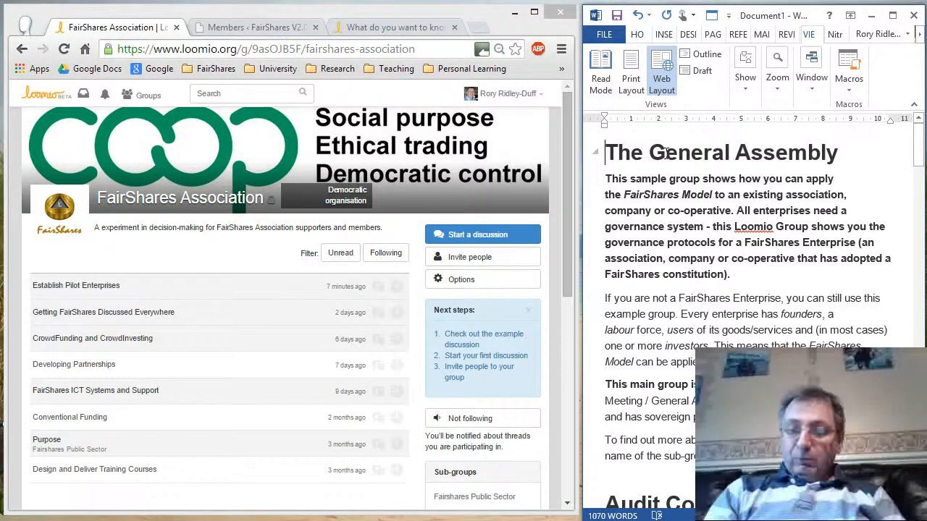
pyautogui.scroll(-5, 664, 152)
pyautogui.scroll(-5, 664, 152)
pyautogui.scroll(-5, 664, 152)
pyautogui.scroll(-5, 664, 151)
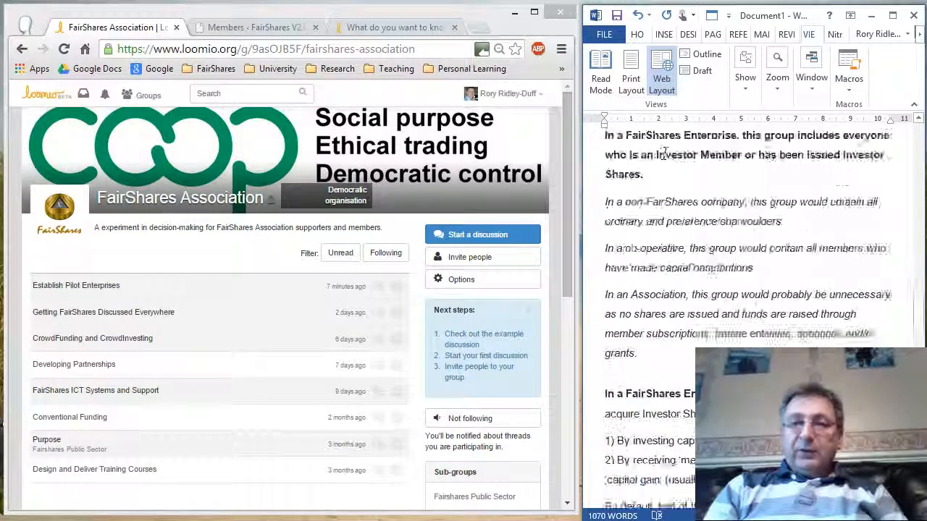
pyautogui.scroll(-5, 664, 154)
pyautogui.scroll(-5, 664, 154)
pyautogui.scroll(-5, 664, 154)
pyautogui.scroll(-5, 663, 153)
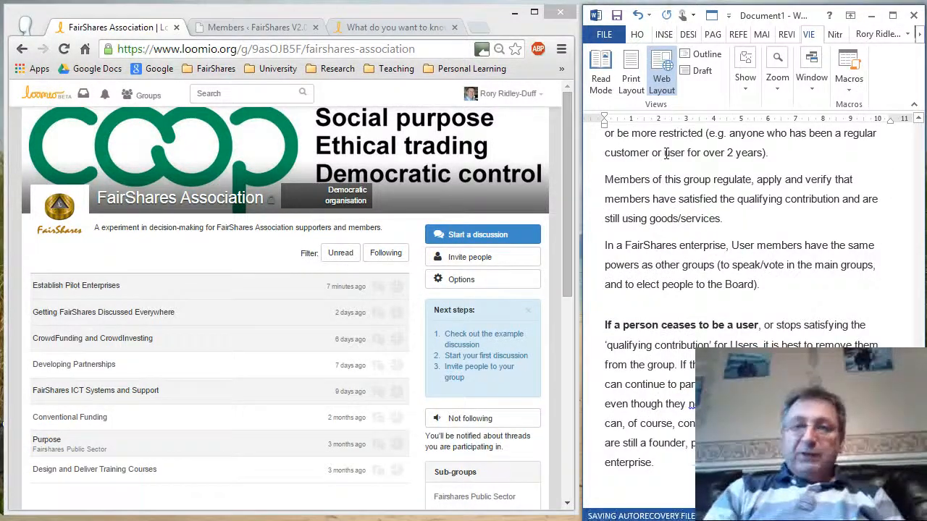
pyautogui.hotkey('ctrl', 'Home')
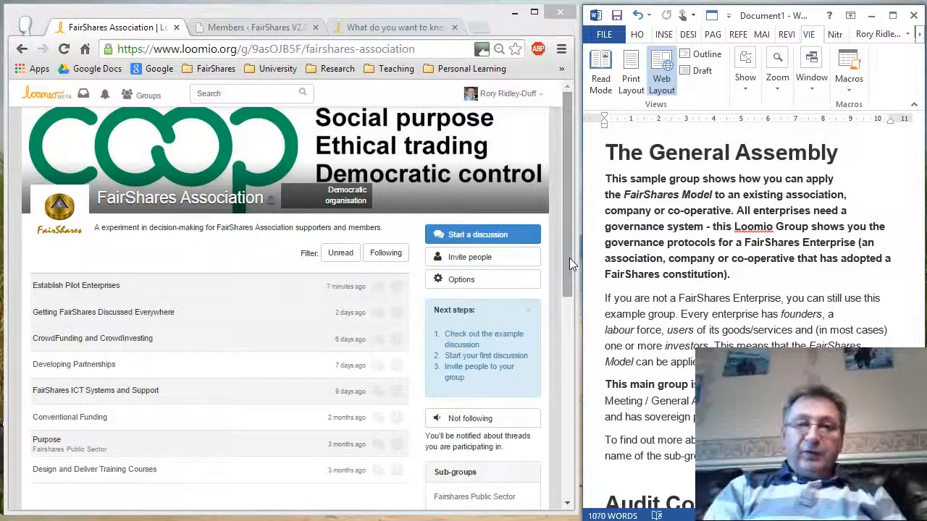
pyautogui.moveTo(569, 258); pyautogui.dragTo(564, 354)
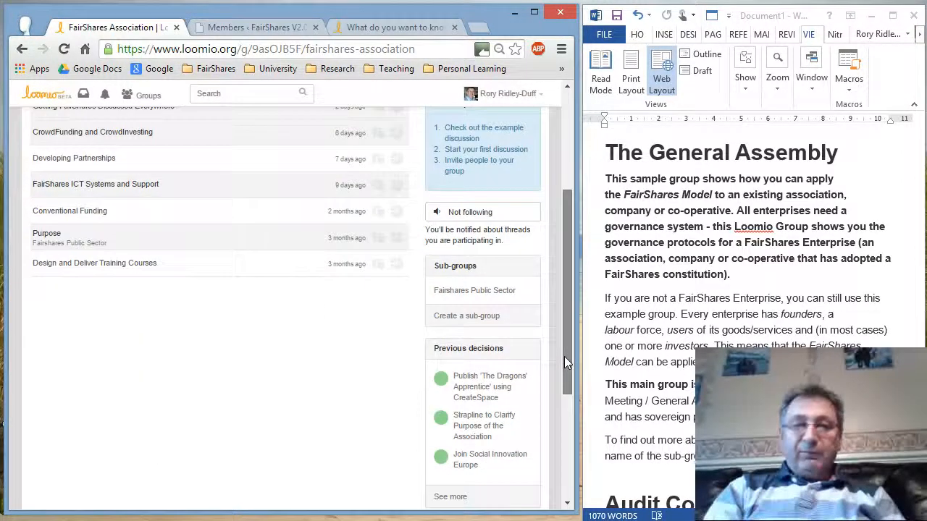
# Create a new sub-group named Founders and return to the governance document for description text
pyautogui.click(449, 321)
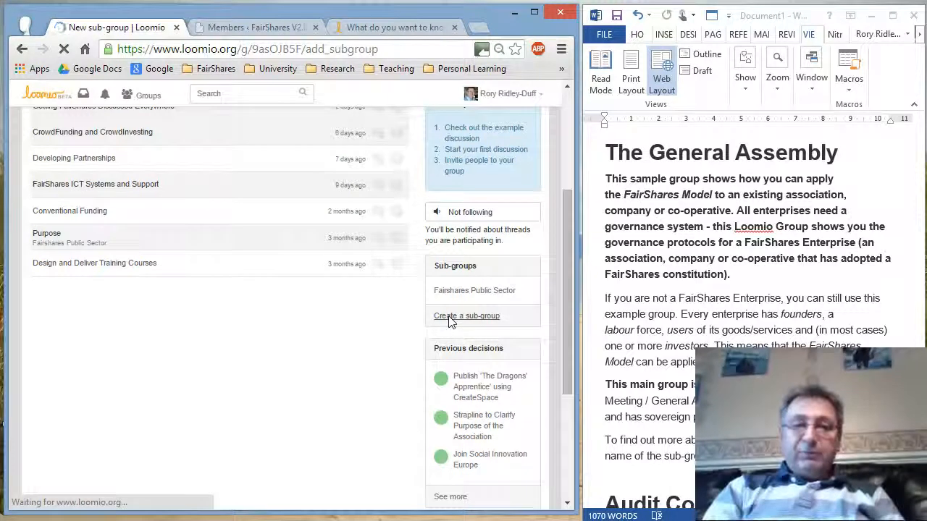
pyautogui.click(61, 217)
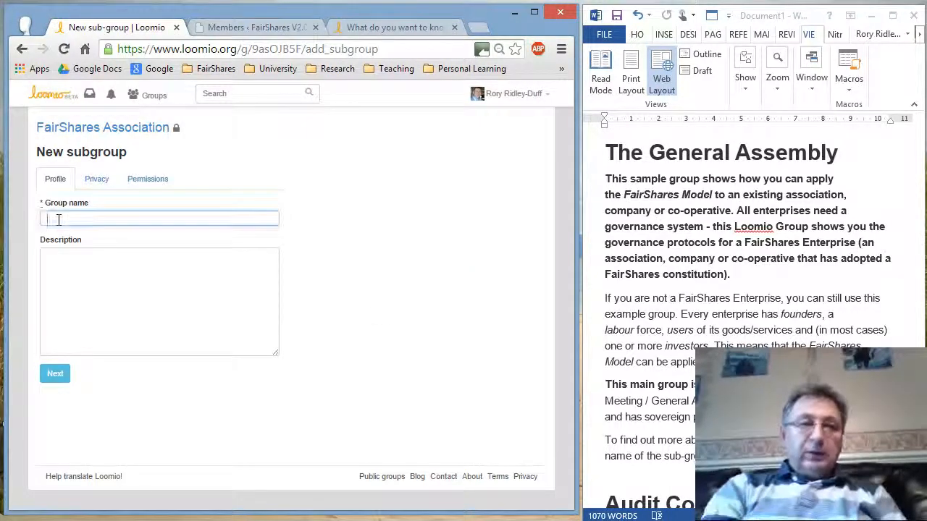
pyautogui.write('Founders')
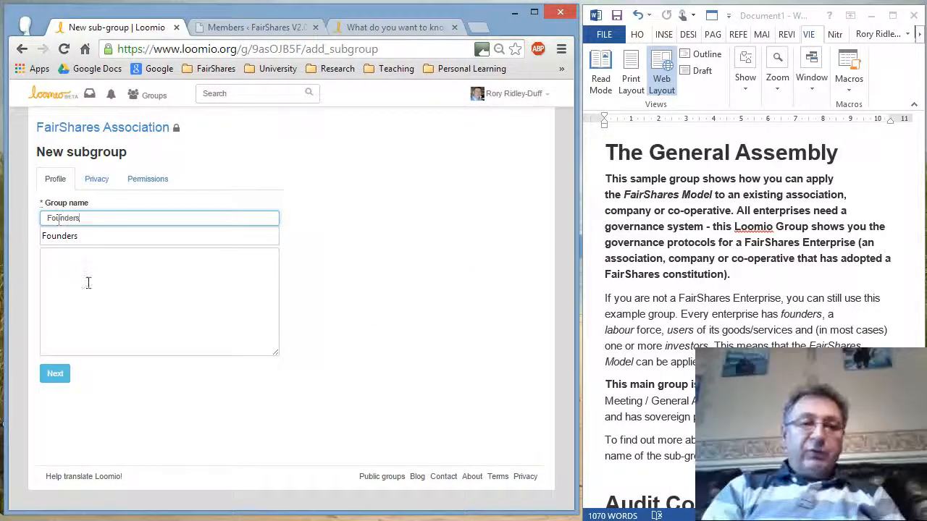
pyautogui.click(165, 278)
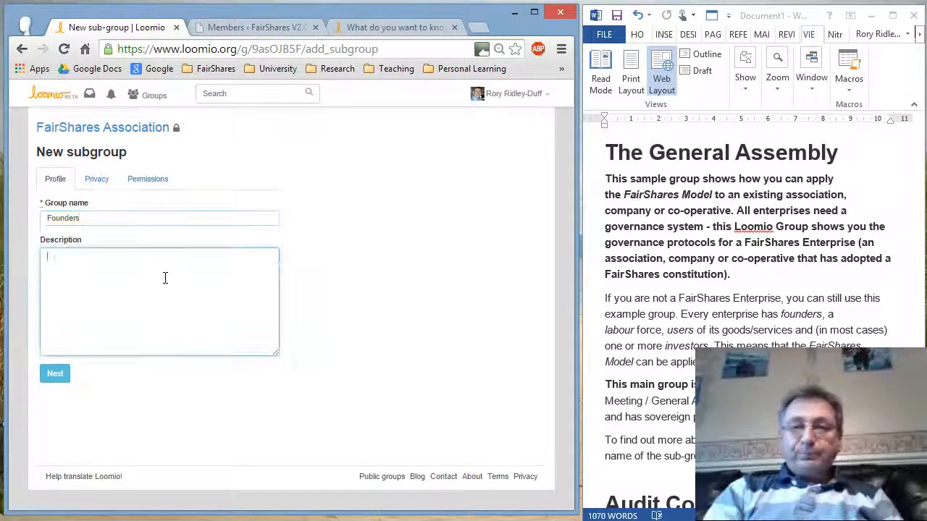
pyautogui.click(605, 152)
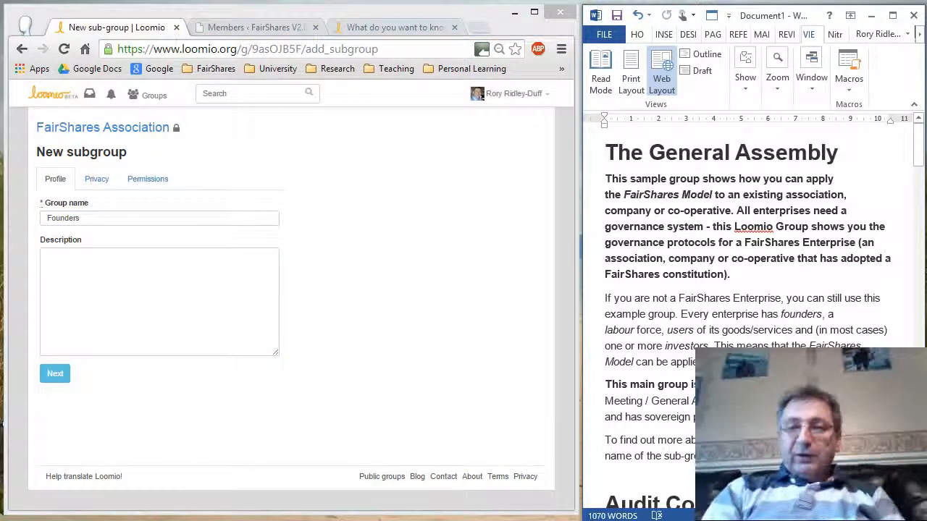
# Search the document for 'Founders' and navigate to the Founder Members section
pyautogui.hotkey('ctrl', 'f')
pyautogui.write('F')
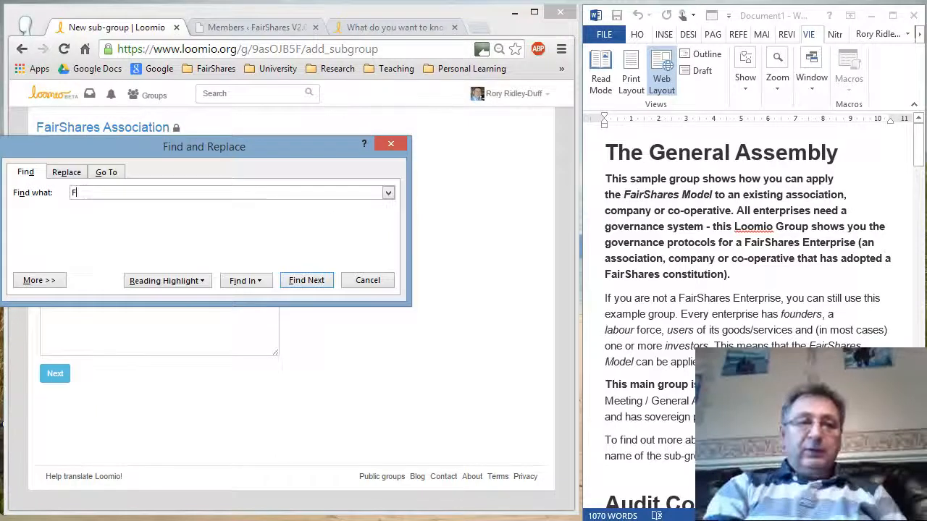
pyautogui.write('ounders')
pyautogui.press('Return')
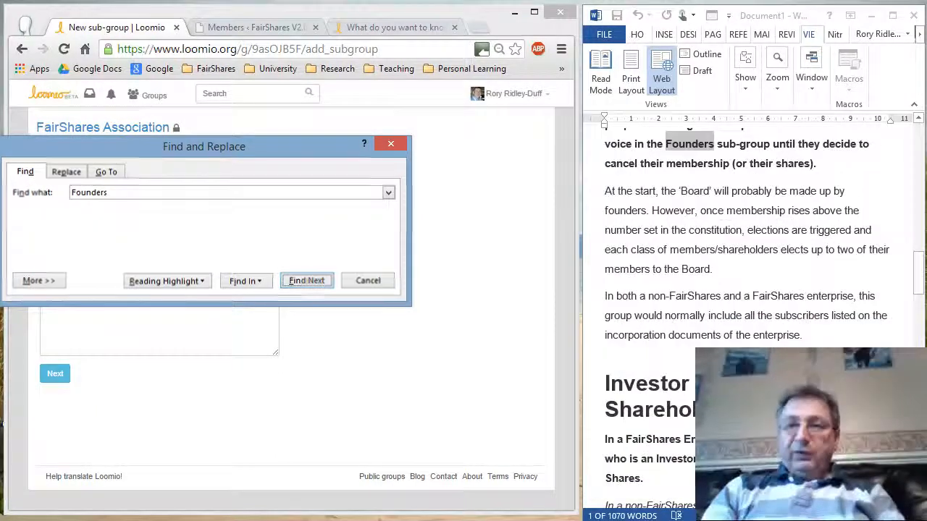
pyautogui.press('Escape')
pyautogui.hotkey('ctrl', 'f')
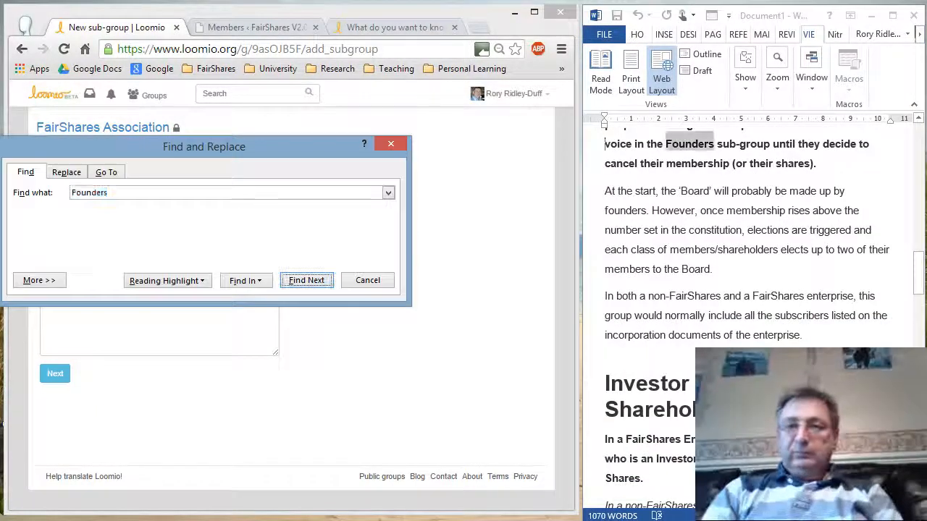
pyautogui.press('Return')
pyautogui.press('Return')
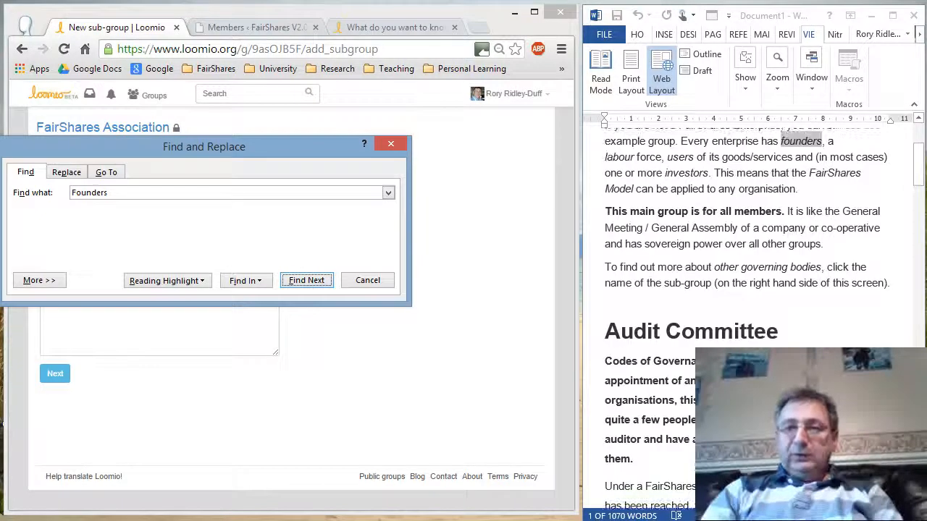
pyautogui.press('Return')
pyautogui.press('Return')
pyautogui.press('Escape')
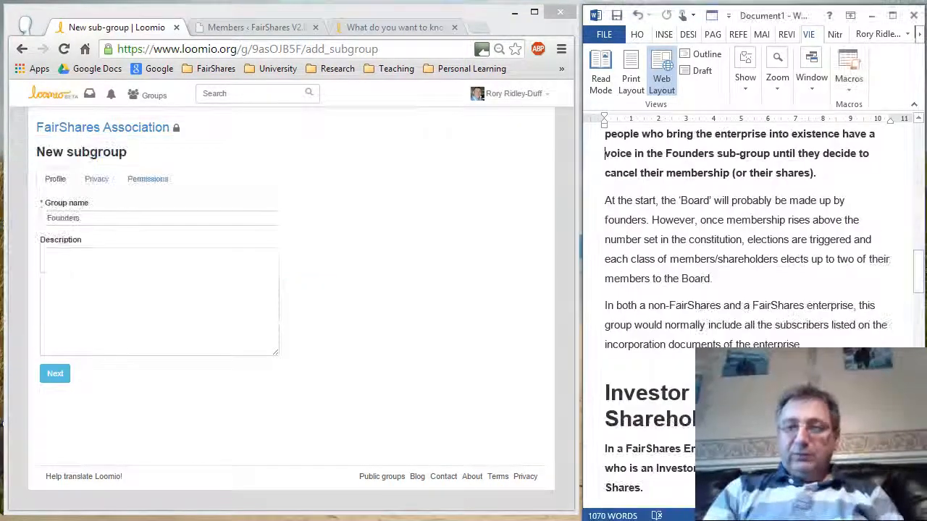
pyautogui.press('pageup')
pyautogui.press('pageup')
pyautogui.press('pageup')
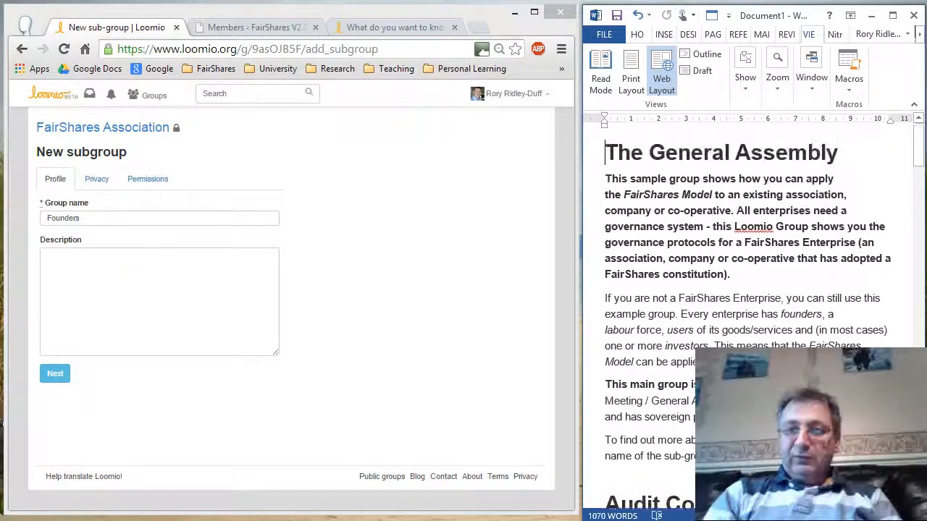
pyautogui.press('pagedown')
pyautogui.press('pagedown')
pyautogui.press('pagedown')
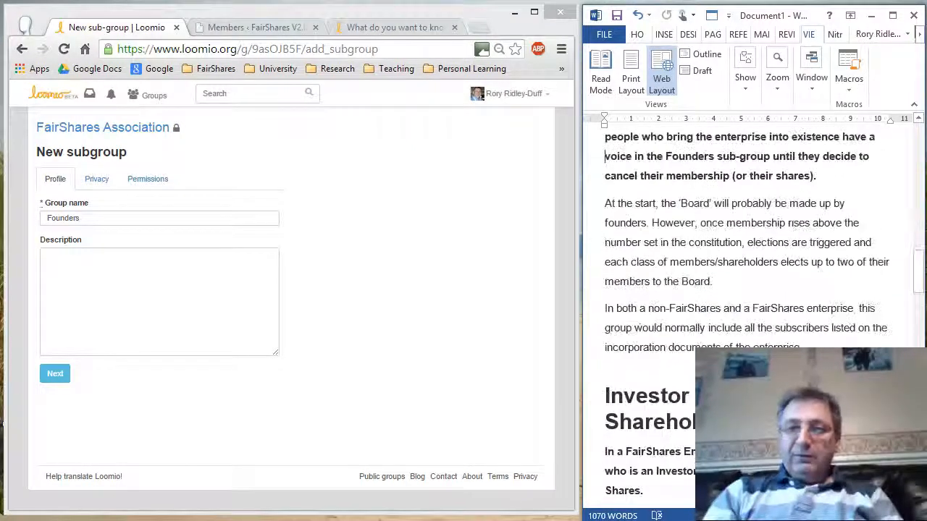
pyautogui.press('pageup')
# Select the Founder Members and Shareholders section and copy it
pyautogui.rightClick(609, 410)
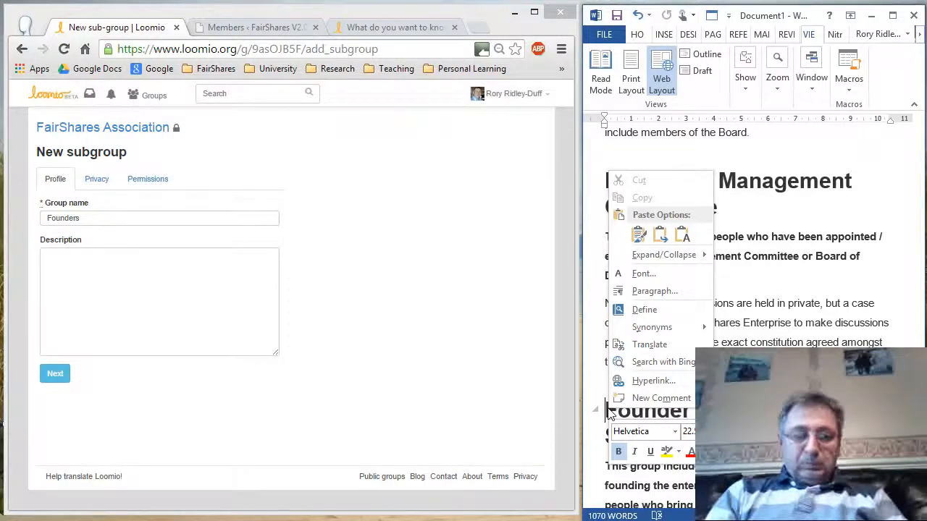
pyautogui.click(610, 410)
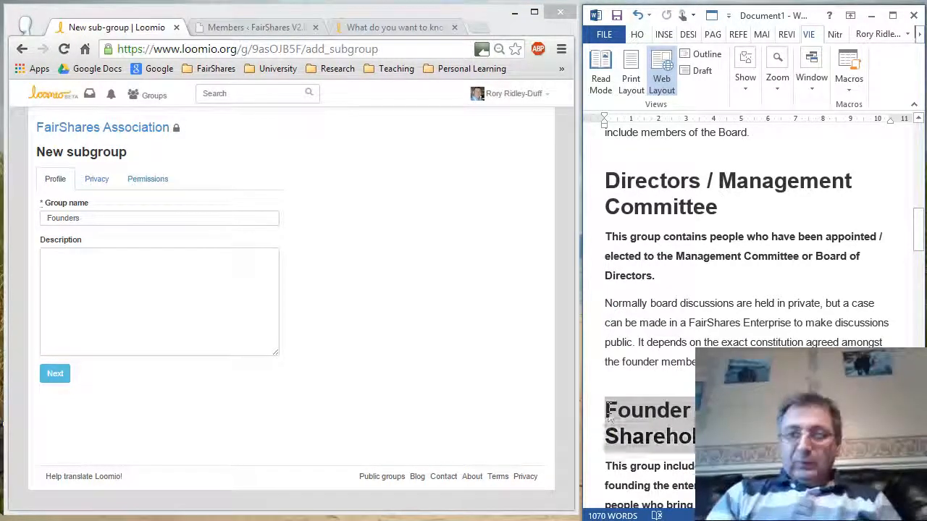
pyautogui.moveTo(610, 410); pyautogui.dragTo(608, 408)
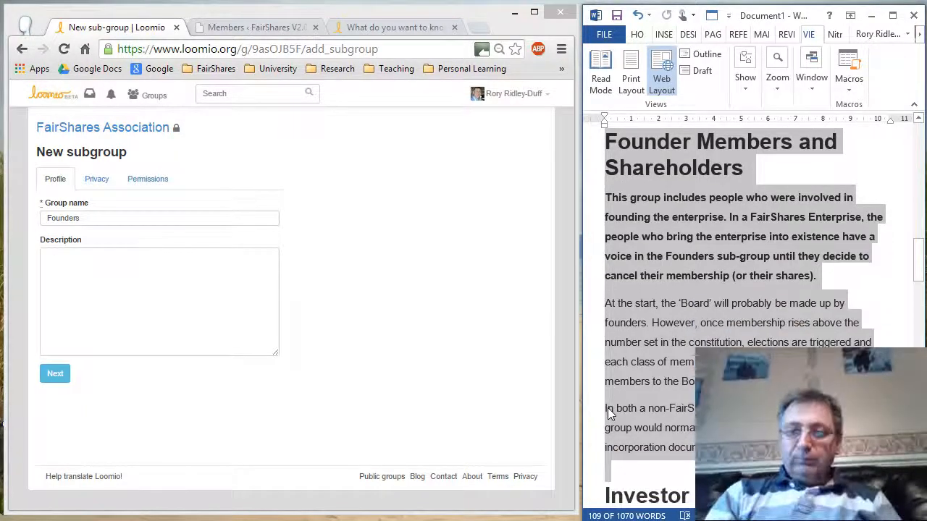
pyautogui.rightClick(644, 396)
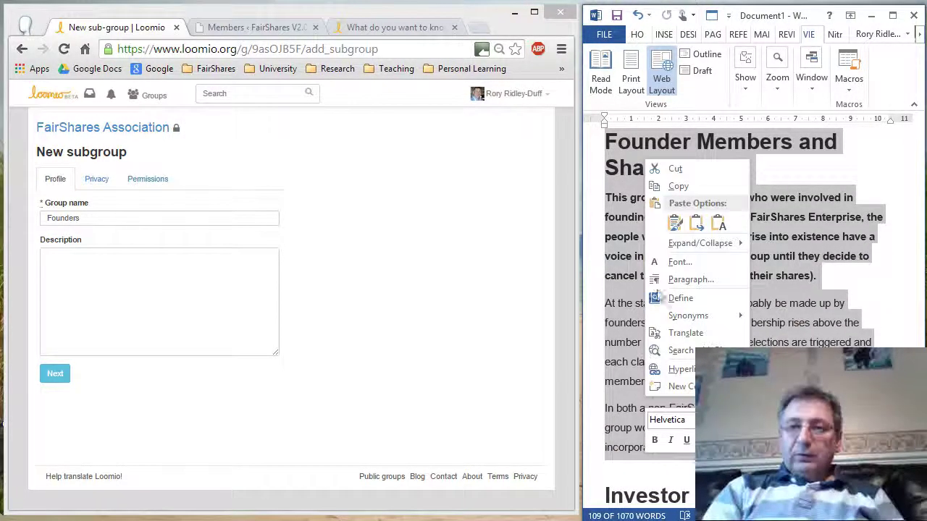
pyautogui.click(691, 190)
# Paste the copied Founder Members section into the Founders description
pyautogui.click(112, 276)
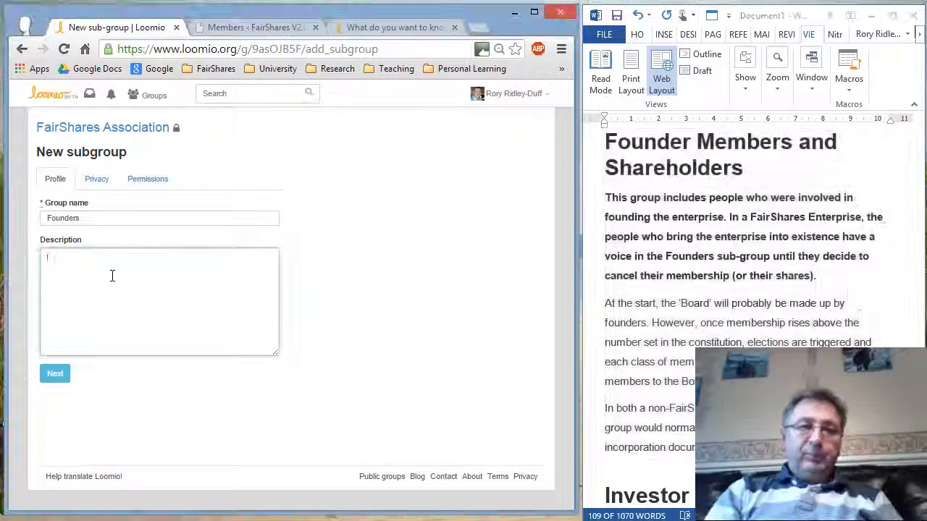
pyautogui.rightClick(113, 276)
pyautogui.click(140, 367)
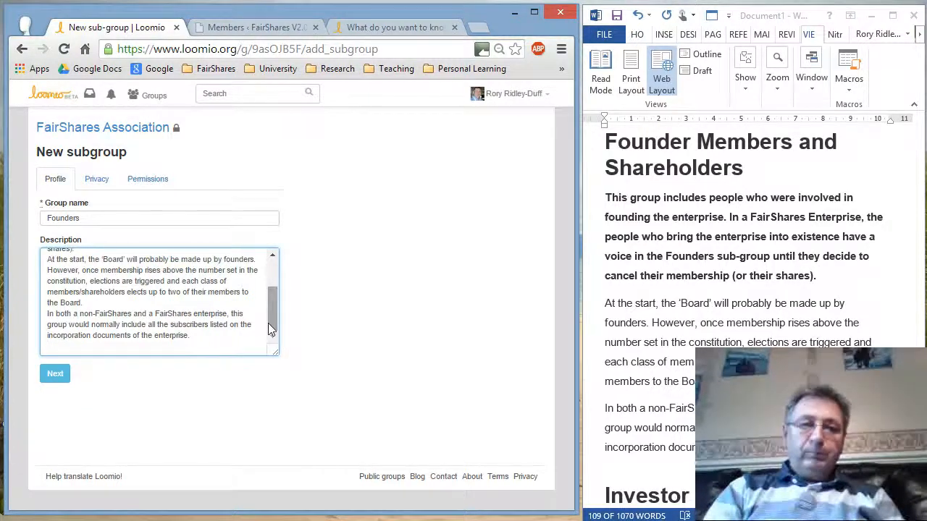
pyautogui.moveTo(270, 320); pyautogui.dragTo(274, 264)
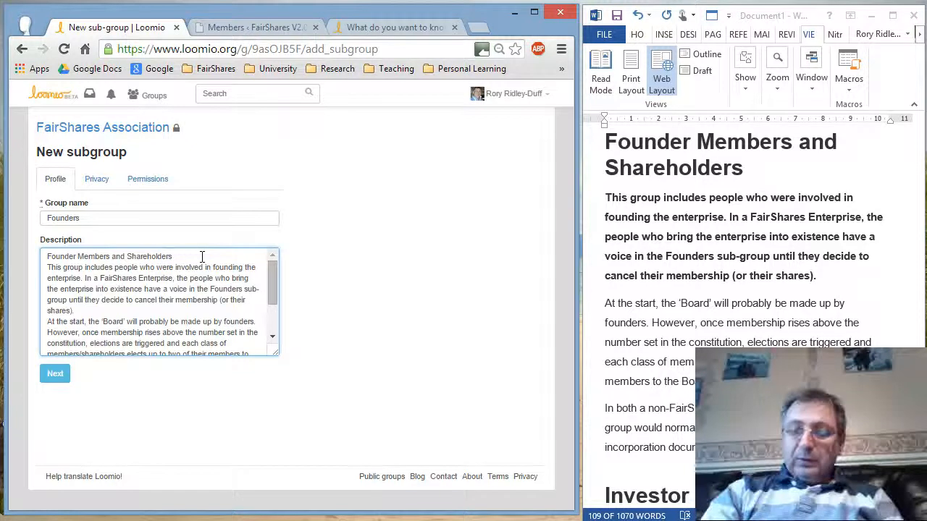
pyautogui.write('#')
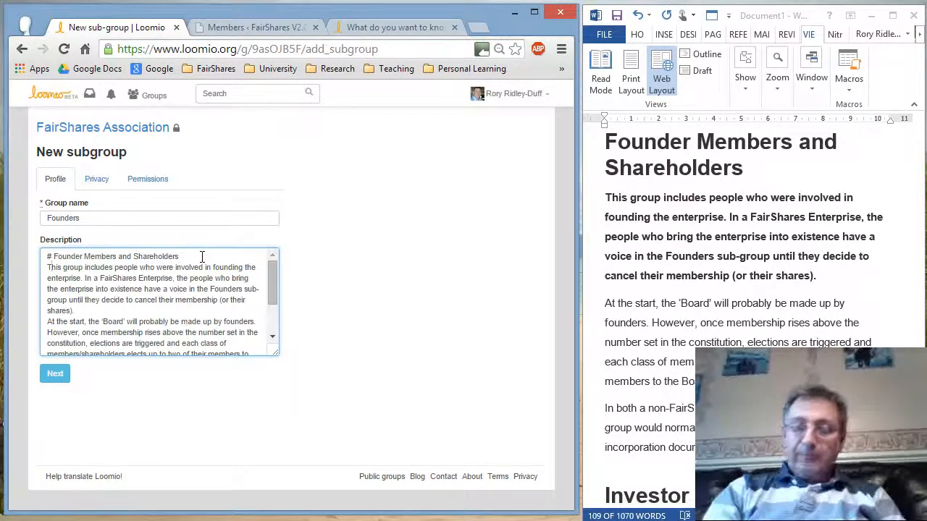
# Insert blank lines between the description's heading and paragraphs
pyautogui.press('Return')
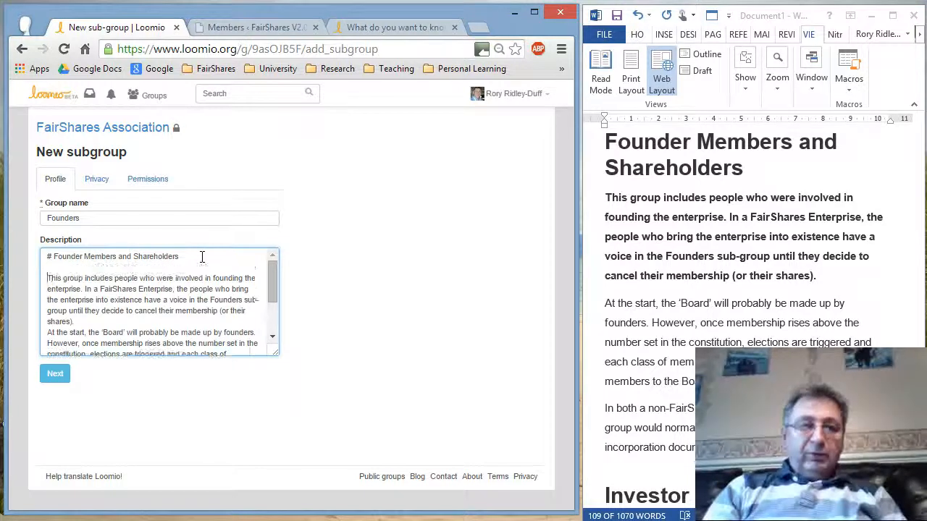
pyautogui.write('**')
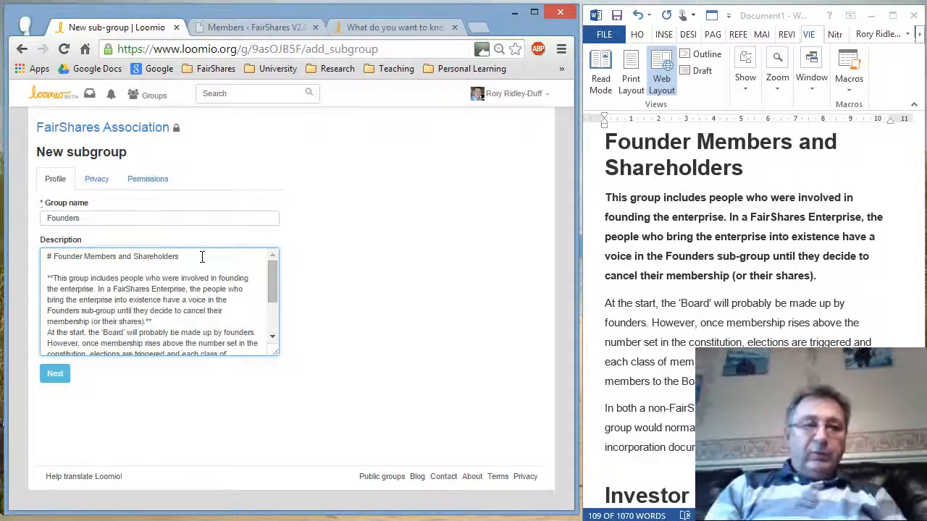
pyautogui.press('Return')
pyautogui.press('Down')
pyautogui.press('Down')
pyautogui.press('Down')
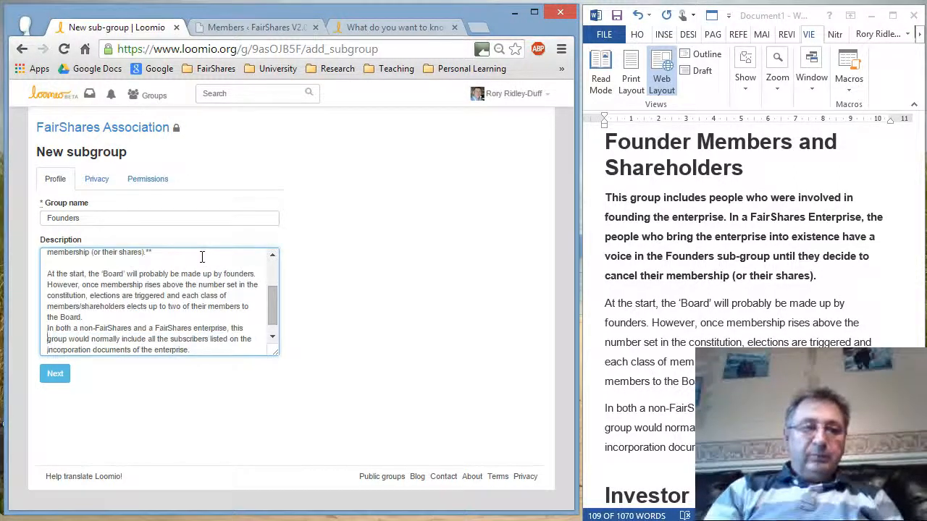
pyautogui.press('Return')
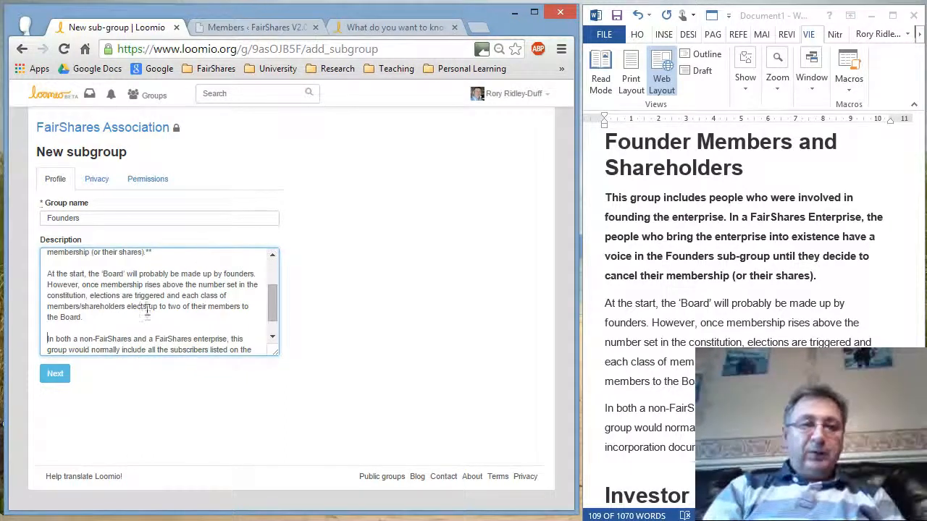
# Keep members-only privacy, disallow members inviting new members, and create the Founders subgroup
pyautogui.click(55, 374)
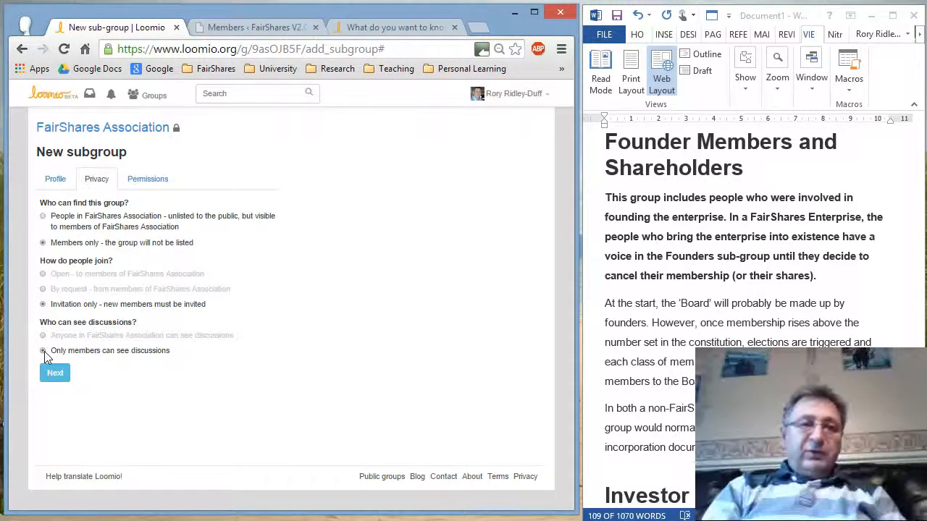
pyautogui.click(154, 183)
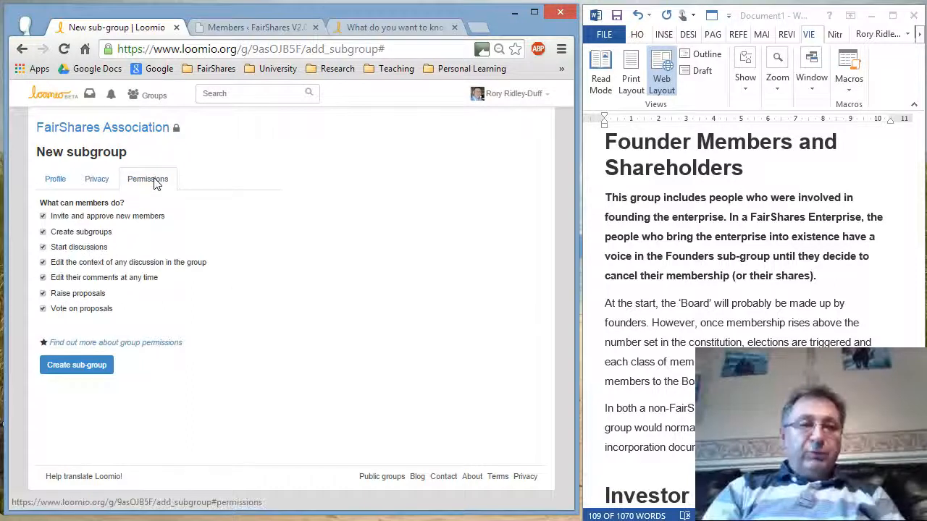
pyautogui.click(43, 217)
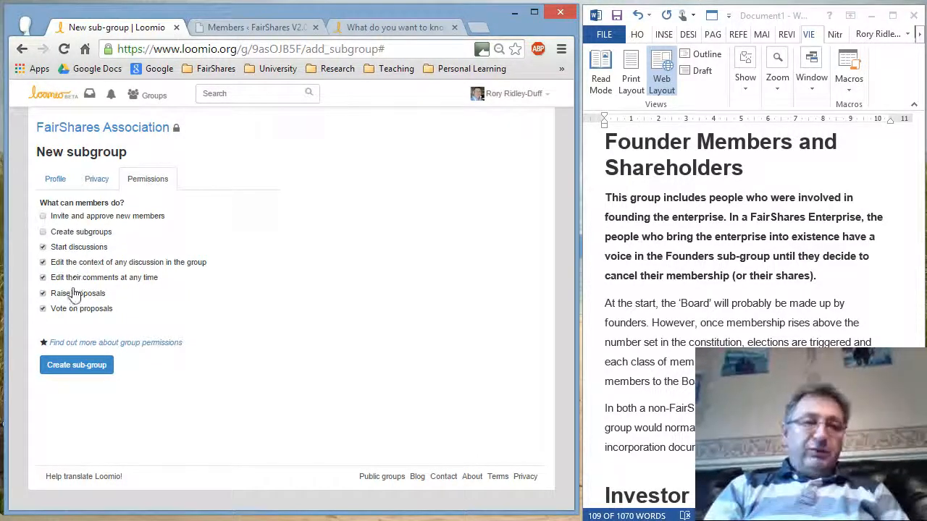
pyautogui.click(74, 365)
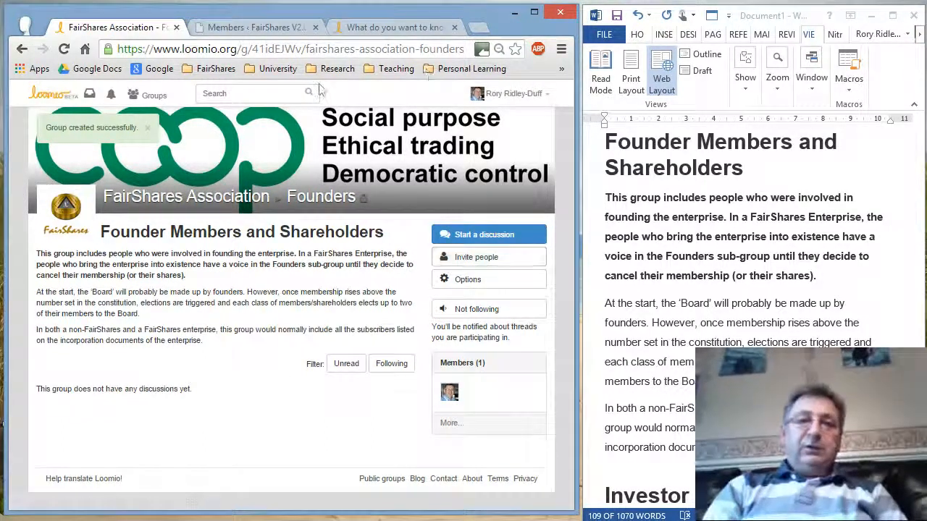
# Filter the MemberFindMe member directory to Founder Member labels only
pyautogui.click(260, 27)
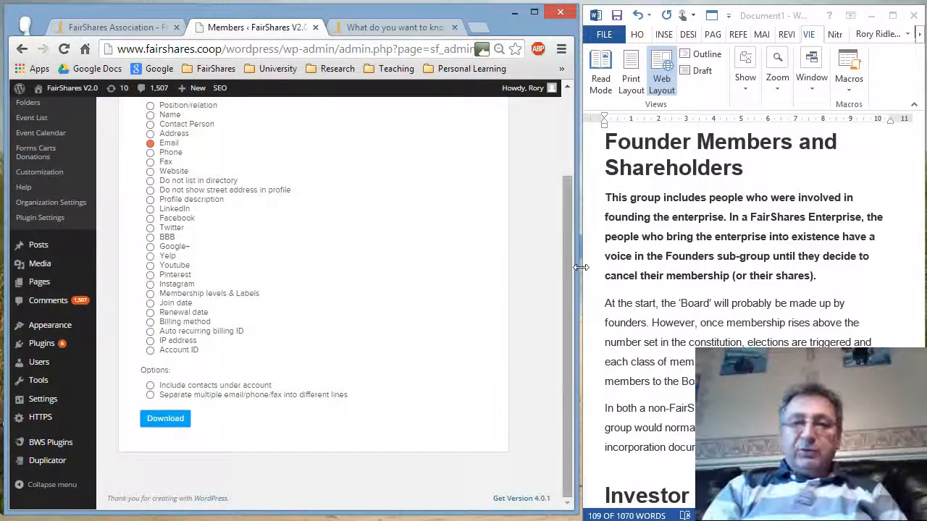
pyautogui.moveTo(568, 266); pyautogui.dragTo(563, 168)
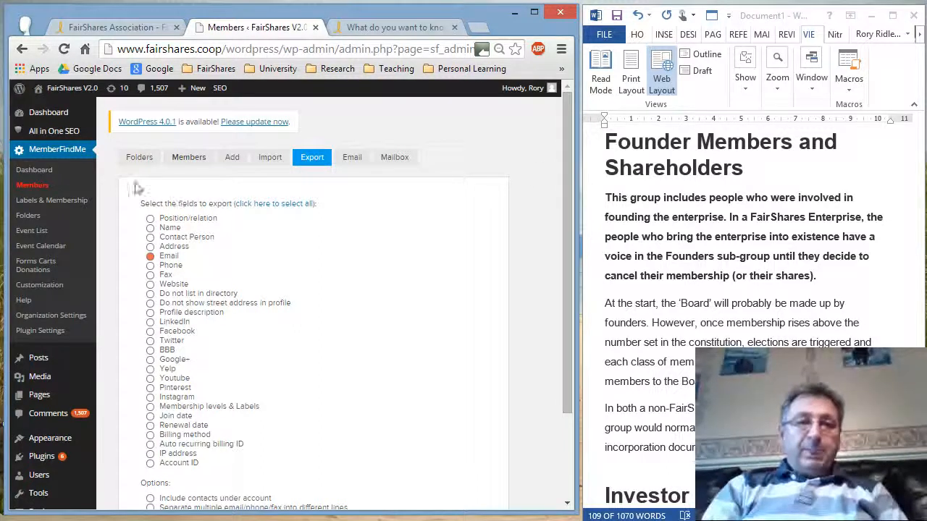
pyautogui.click(69, 155)
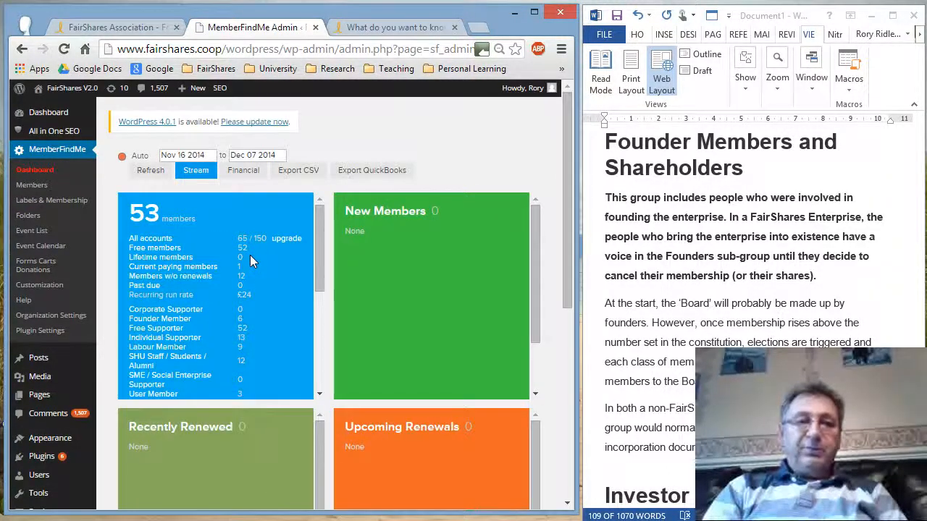
pyautogui.click(32, 186)
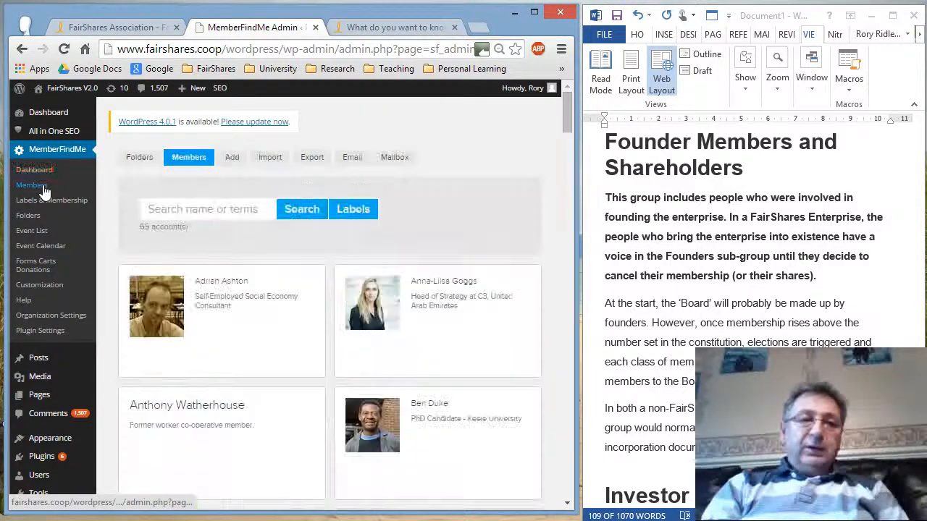
pyautogui.click(352, 209)
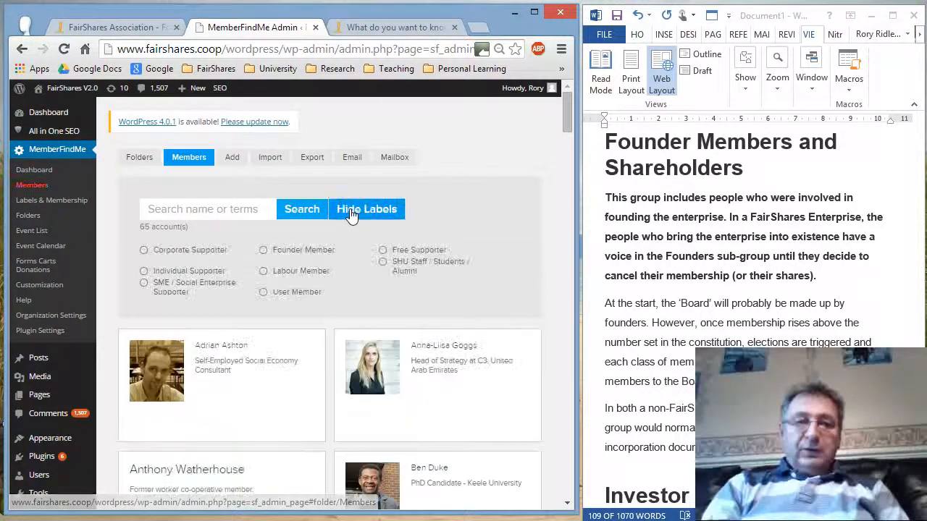
pyautogui.click(264, 249)
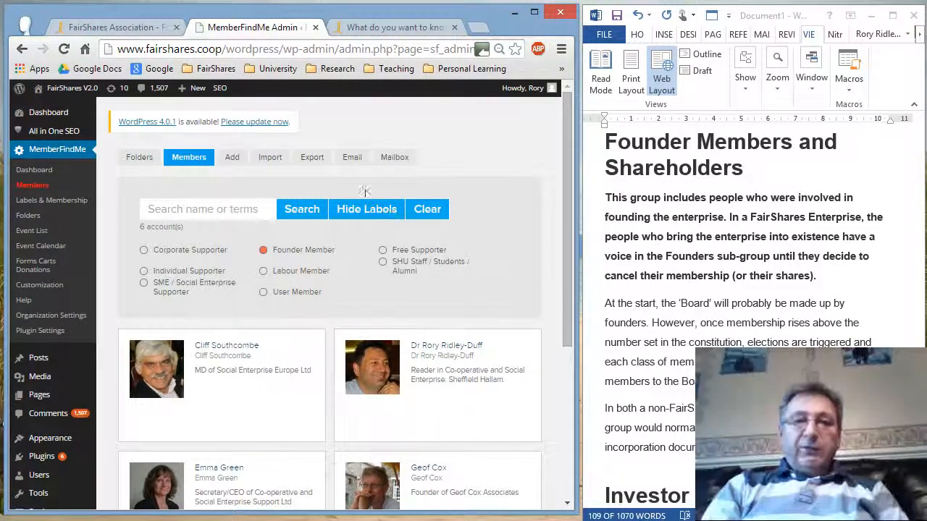
# Export only the Founder Members' email addresses as export.csv, replacing the existing file
pyautogui.click(312, 157)
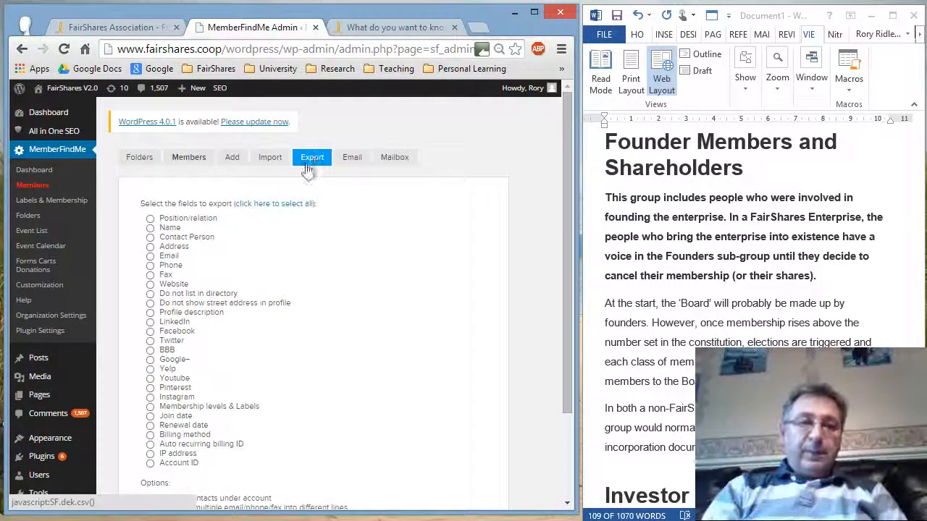
pyautogui.click(150, 256)
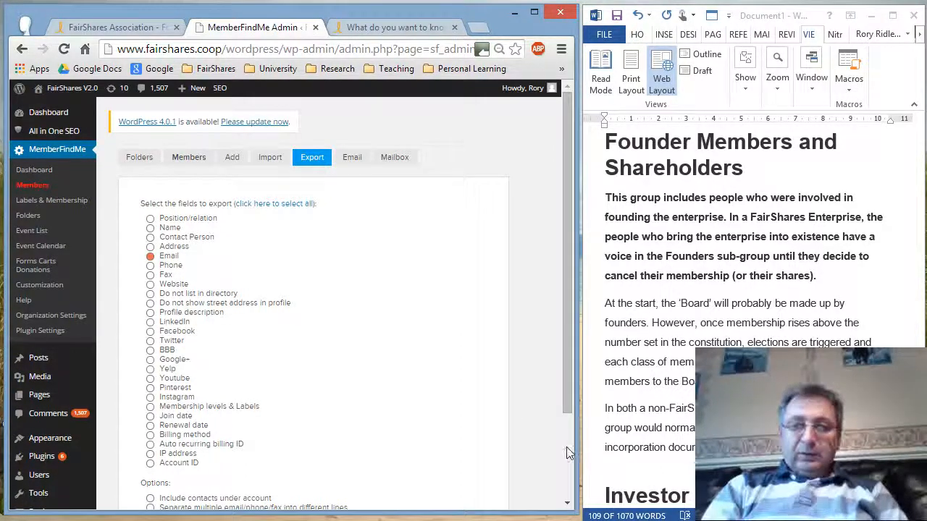
pyautogui.scroll(-3, 569, 452)
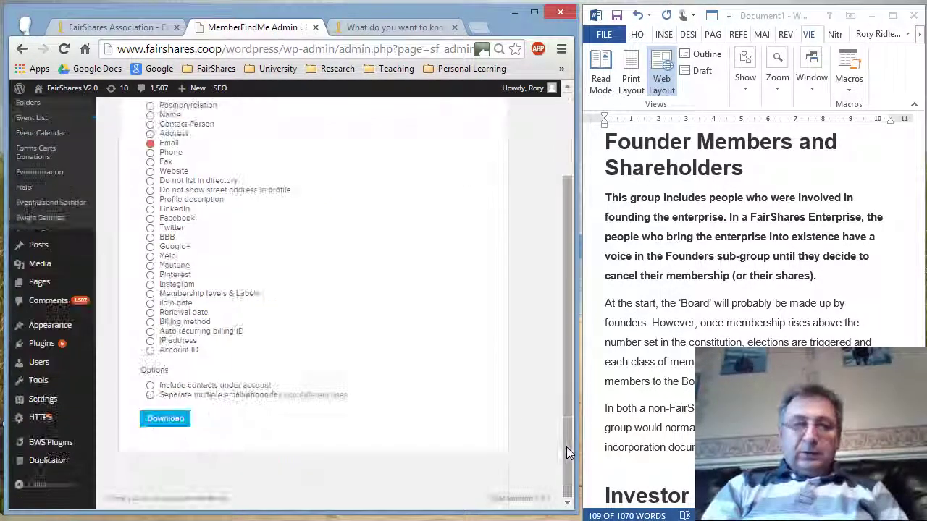
pyautogui.click(163, 422)
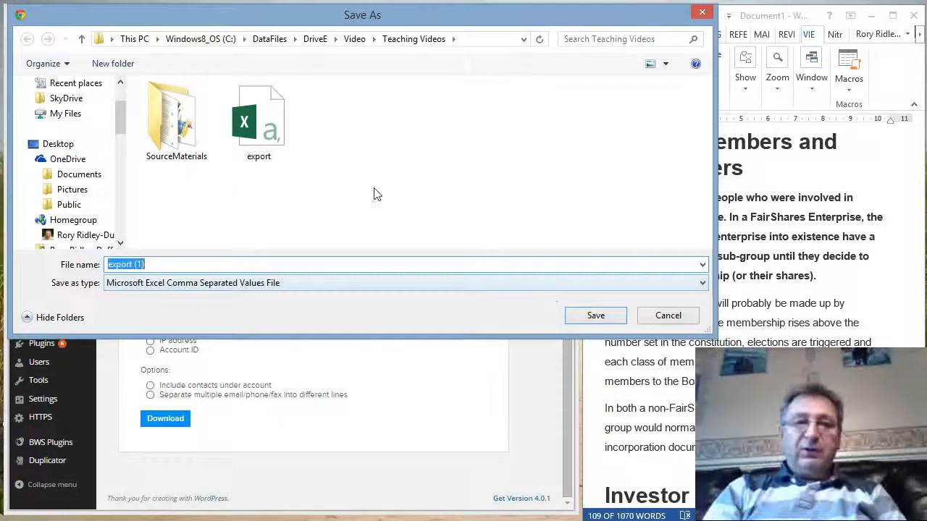
pyautogui.doubleClick(258, 123)
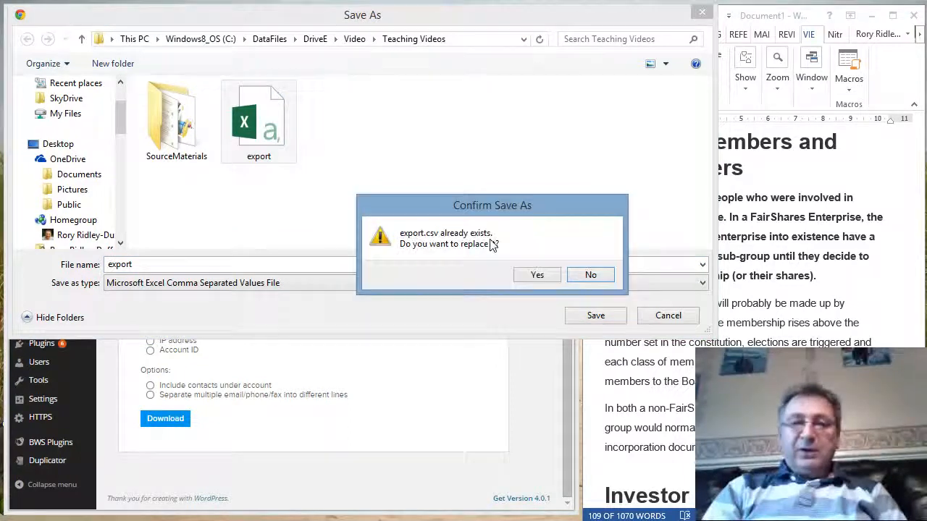
pyautogui.click(537, 274)
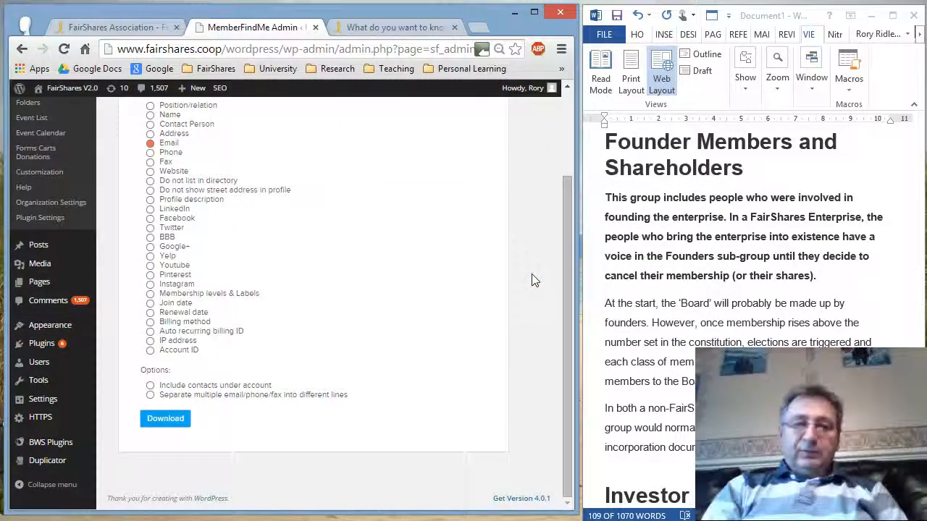
# Copy the six founder email addresses (A2:A7) from export.csv in Excel and minimise it
pyautogui.click(76, 484)
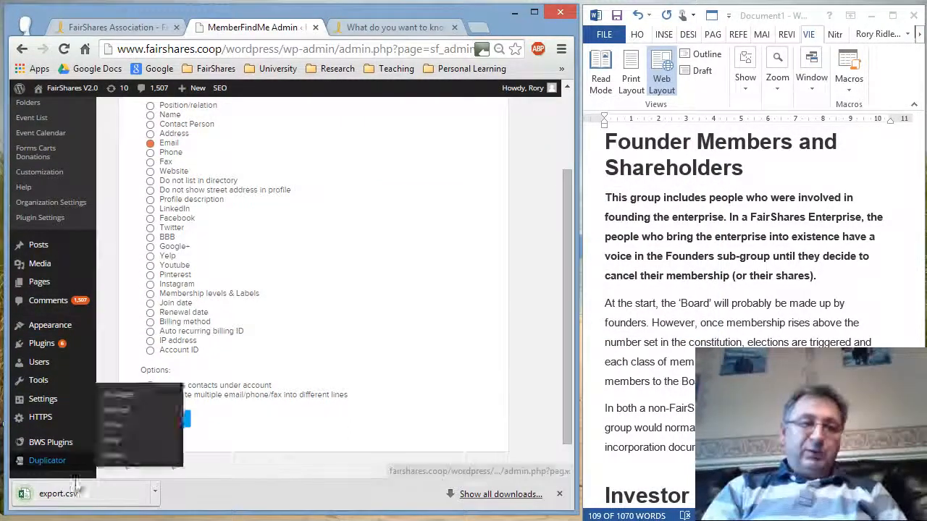
pyautogui.click(58, 494)
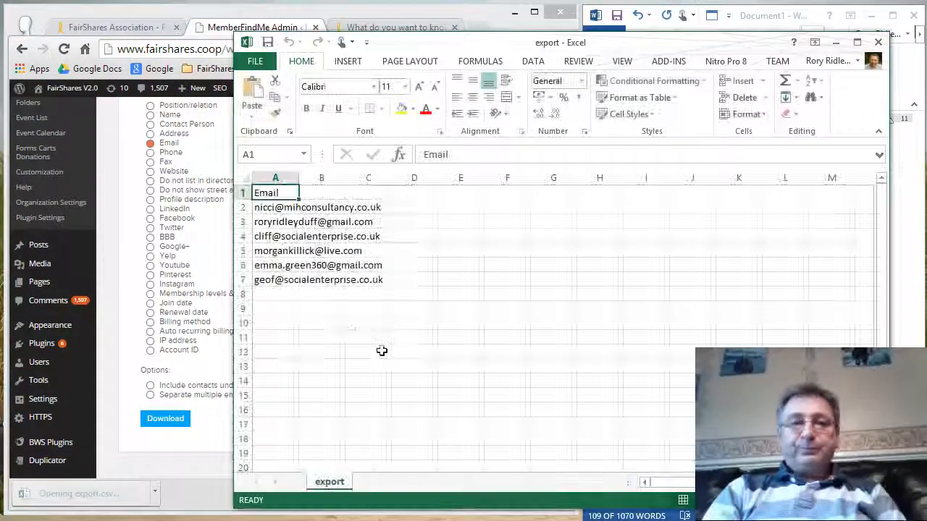
pyautogui.moveTo(275, 207)
pyautogui.mouseDown()
pyautogui.moveTo(314, 304)
pyautogui.moveTo(314, 282)
pyautogui.mouseUp()
pyautogui.hotkey('ctrl', 'c')
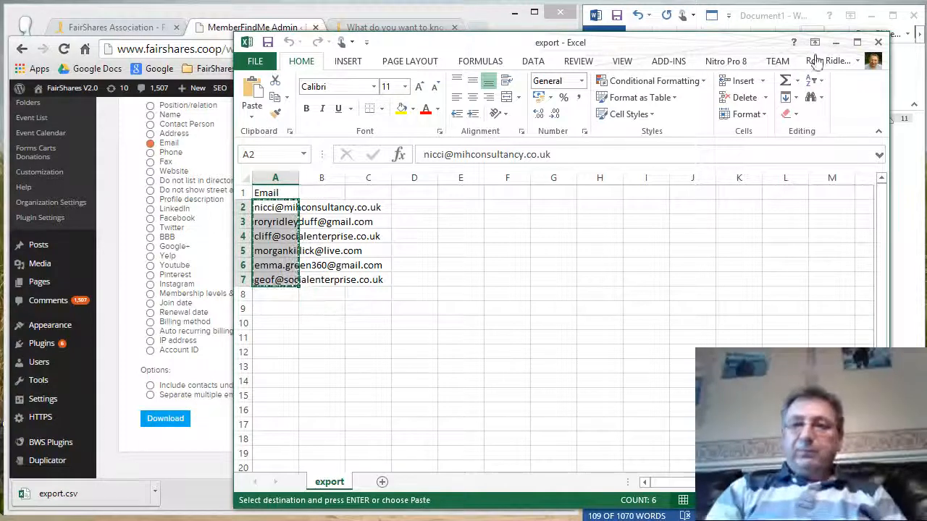
pyautogui.click(836, 42)
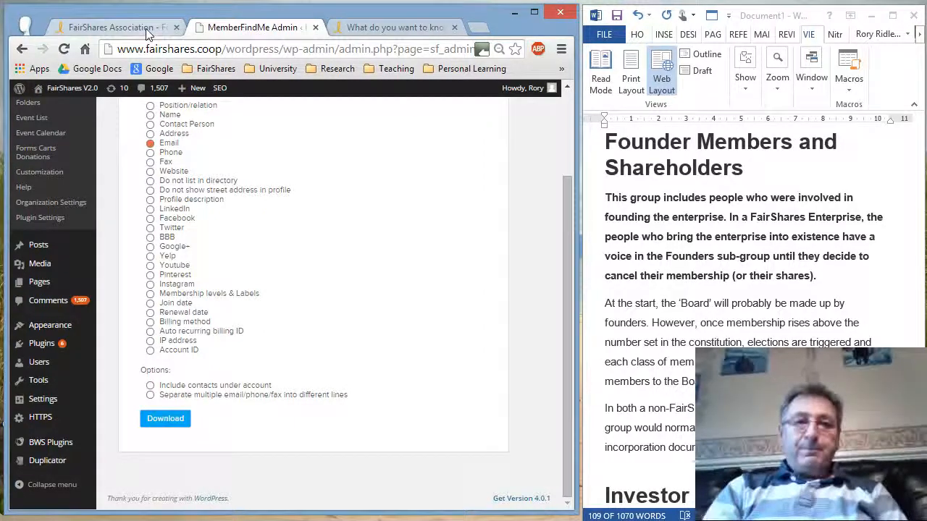
# Start inviting people to the Founders group with Cliff ticked from the association members
pyautogui.click(116, 27)
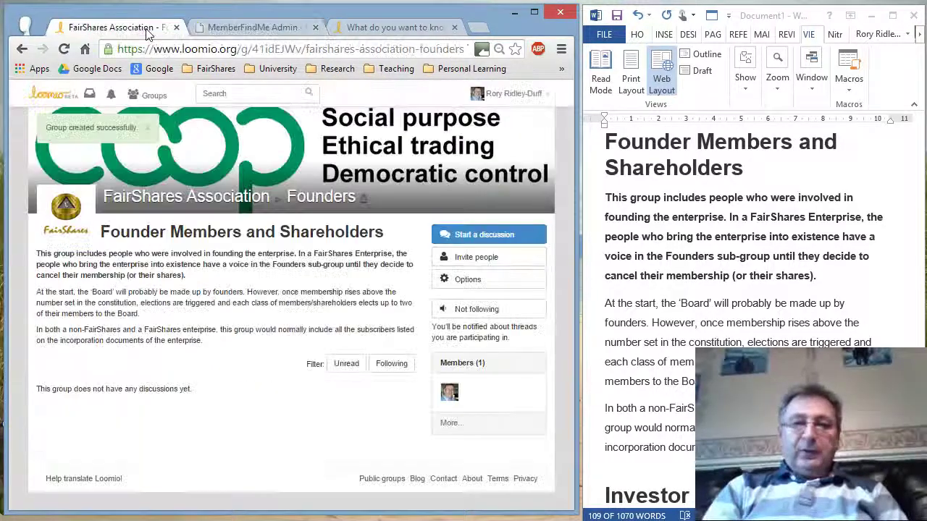
pyautogui.click(476, 257)
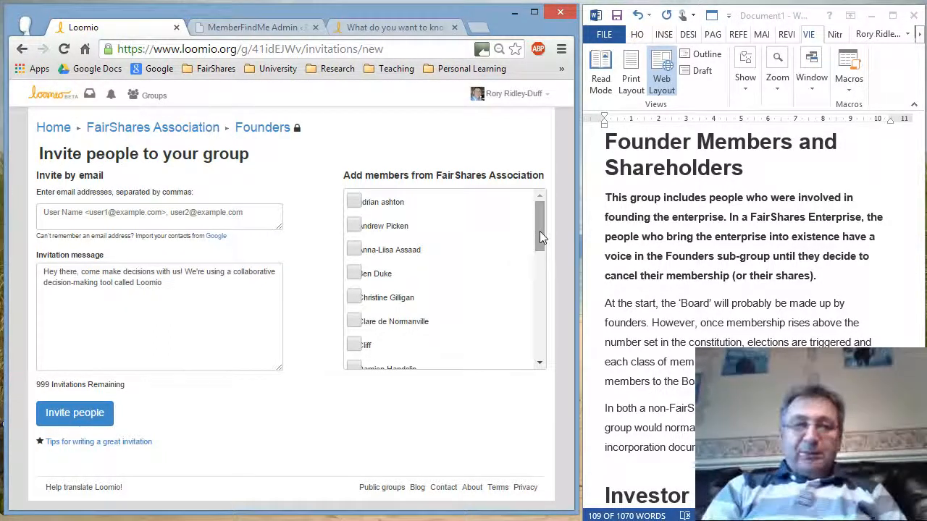
pyautogui.moveTo(539, 231); pyautogui.dragTo(545, 302)
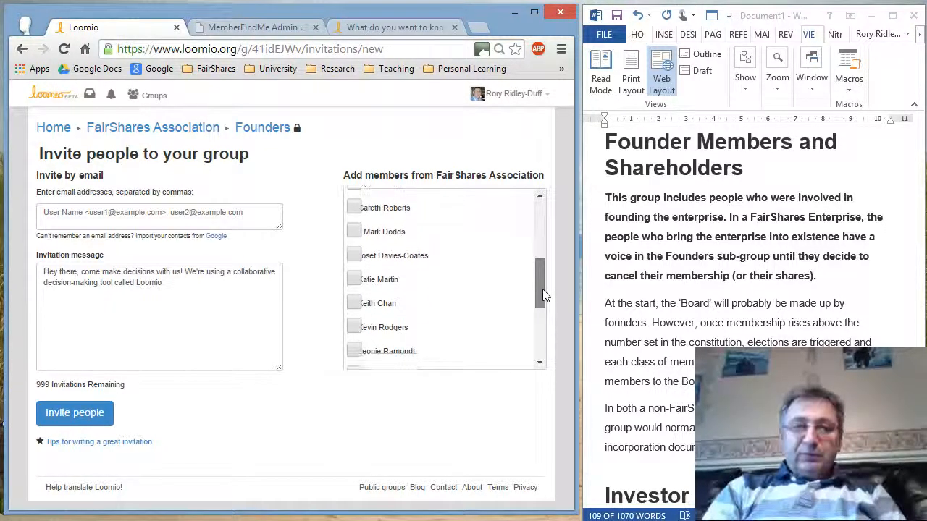
pyautogui.moveTo(544, 303); pyautogui.dragTo(548, 354)
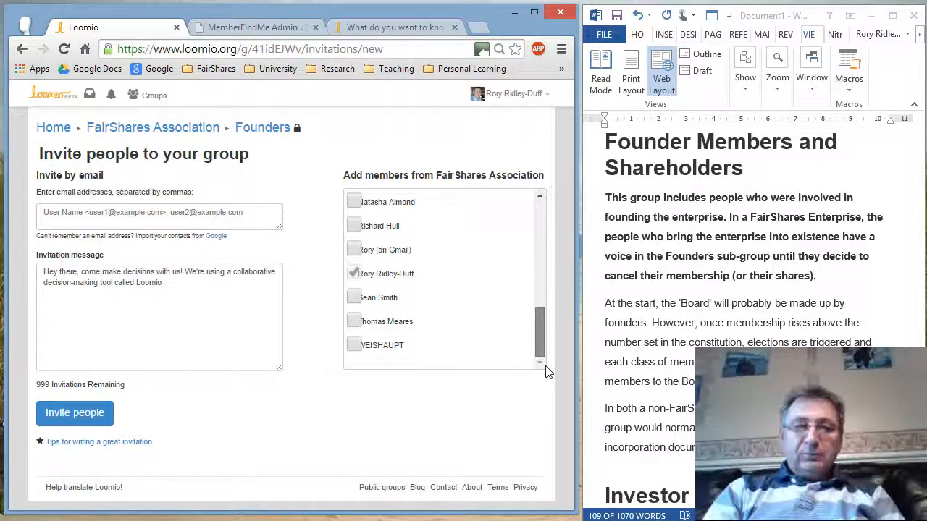
pyautogui.moveTo(542, 337); pyautogui.dragTo(533, 252)
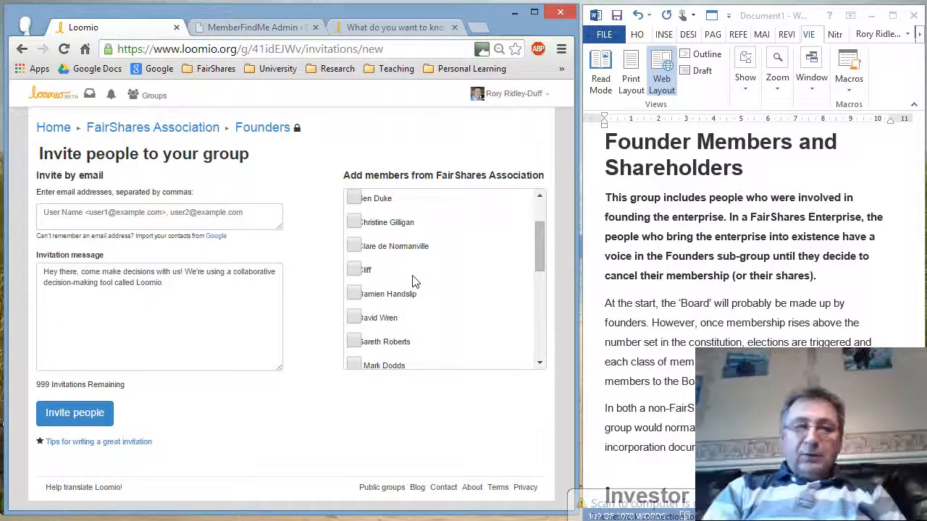
pyautogui.click(354, 270)
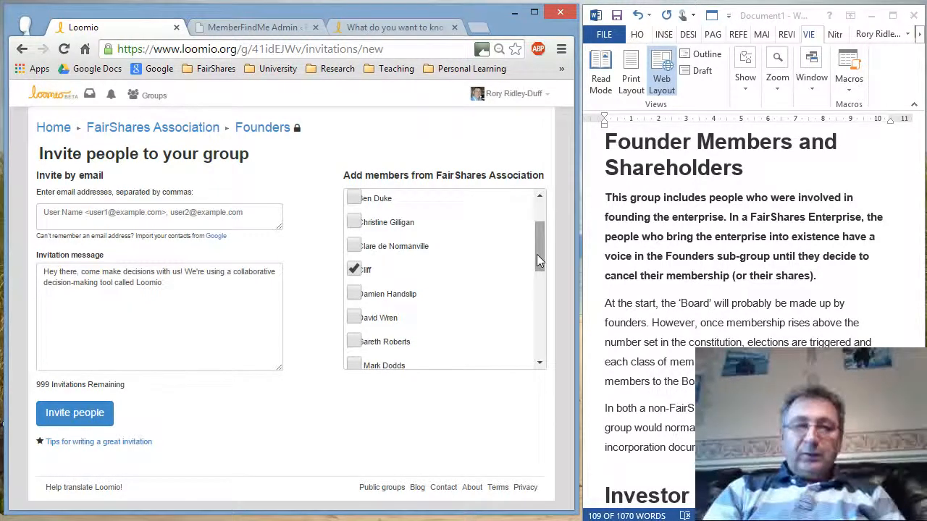
pyautogui.moveTo(536, 254)
pyautogui.mouseDown()
pyautogui.moveTo(534, 337)
pyautogui.moveTo(524, 230)
pyautogui.mouseUp()
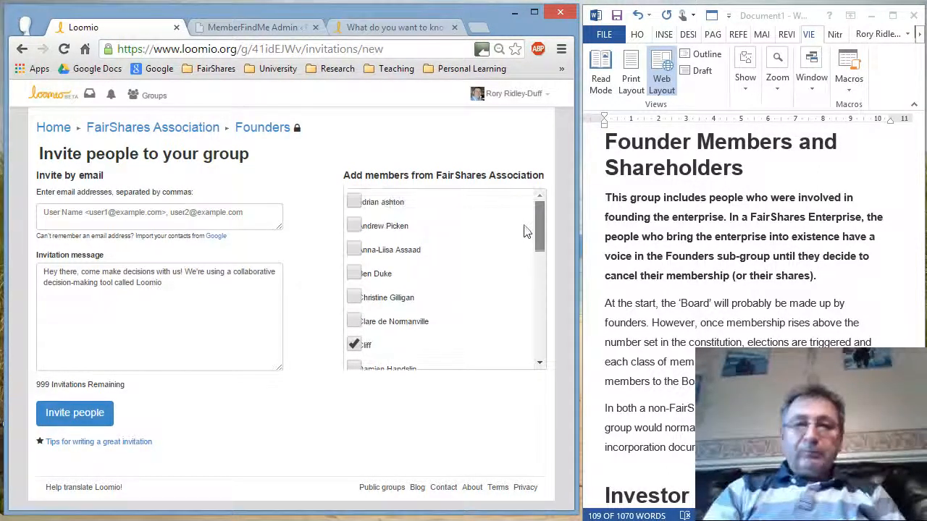
# Paste the founders' email addresses into the invitation email field, one per line, without a trailing blank
pyautogui.click(199, 215)
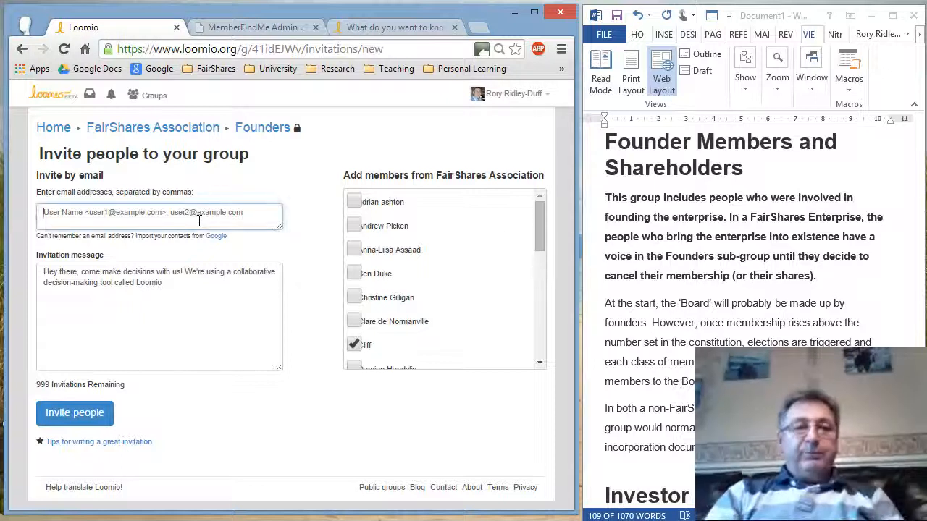
pyautogui.hotkey('ctrl', 'v')
pyautogui.scroll(3, 199, 221)
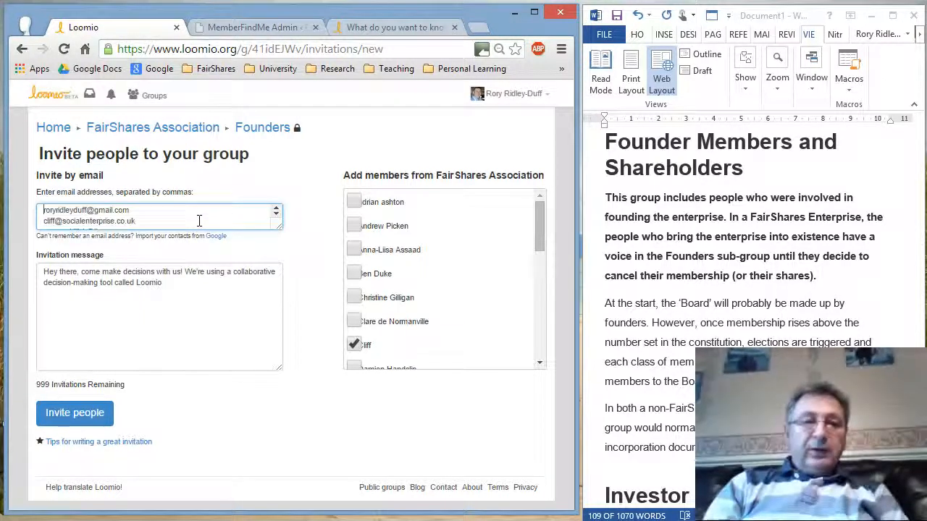
pyautogui.scroll(-2, 200, 220)
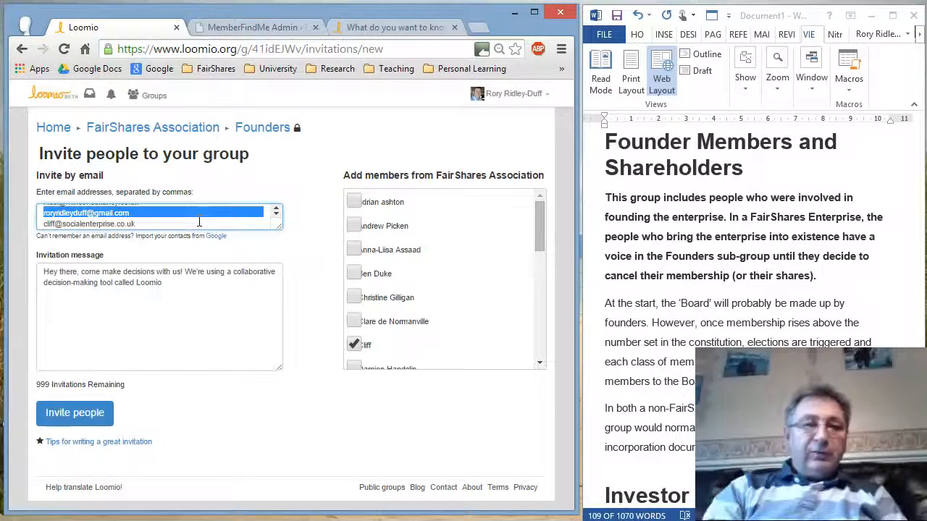
pyautogui.scroll(-3, 199, 221)
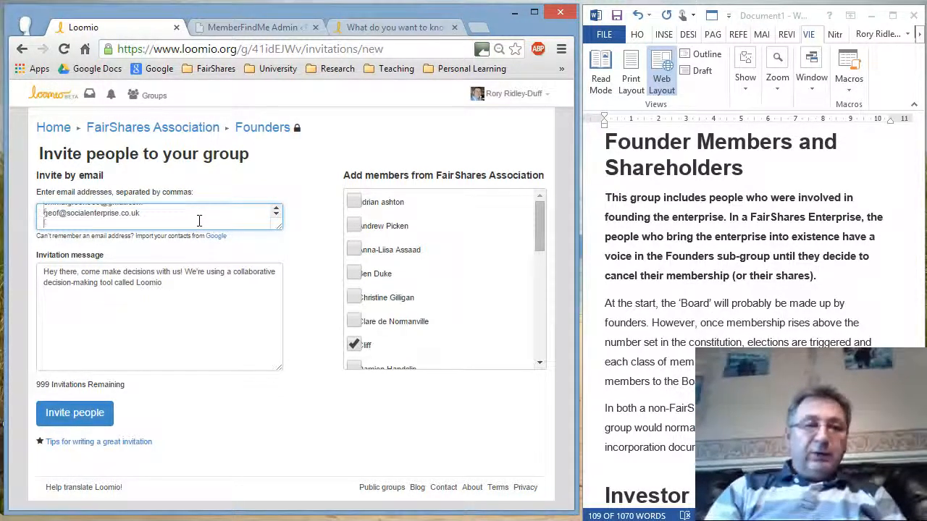
pyautogui.scroll(3, 199, 221)
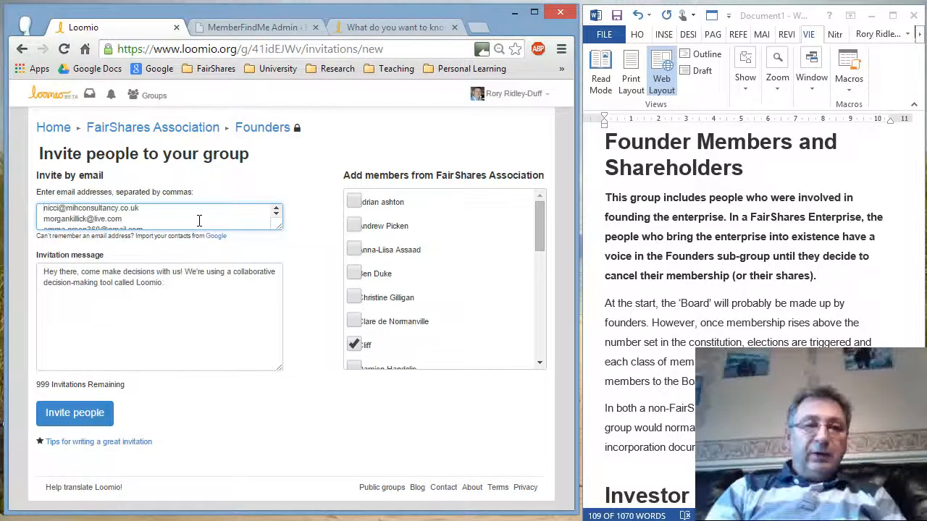
pyautogui.scroll(-3, 199, 221)
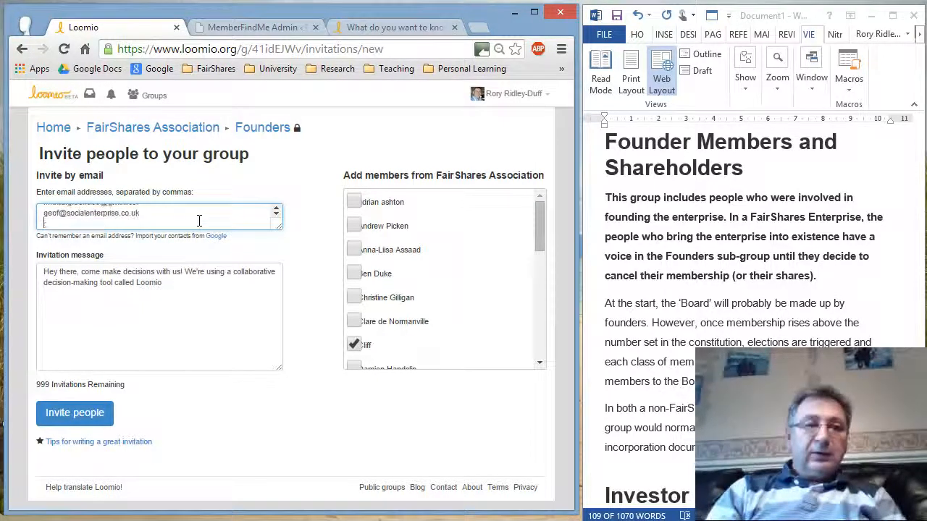
pyautogui.press('BackSpace')
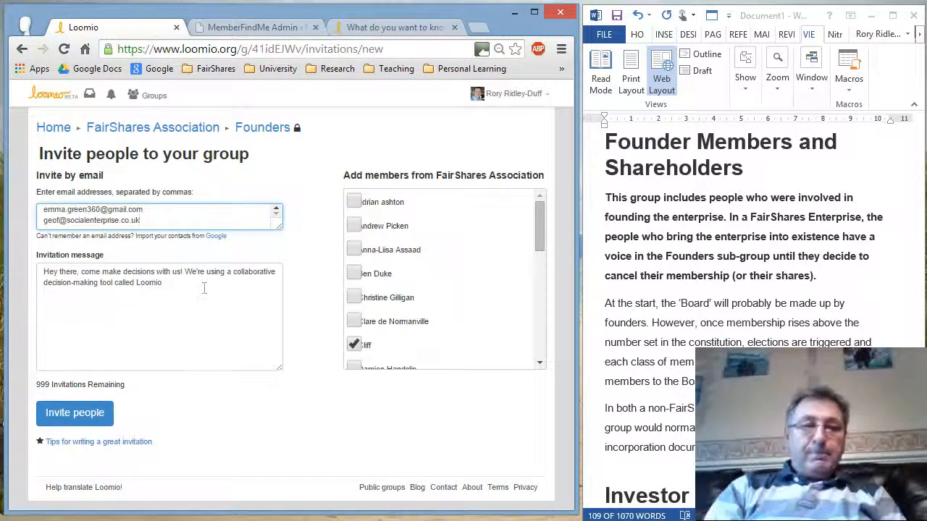
pyautogui.click(199, 284)
# Replace the default message with a 'Dear Founders' invitation and send it, yielding four invitations and one member added
pyautogui.hotkey('ctrl', 'a')
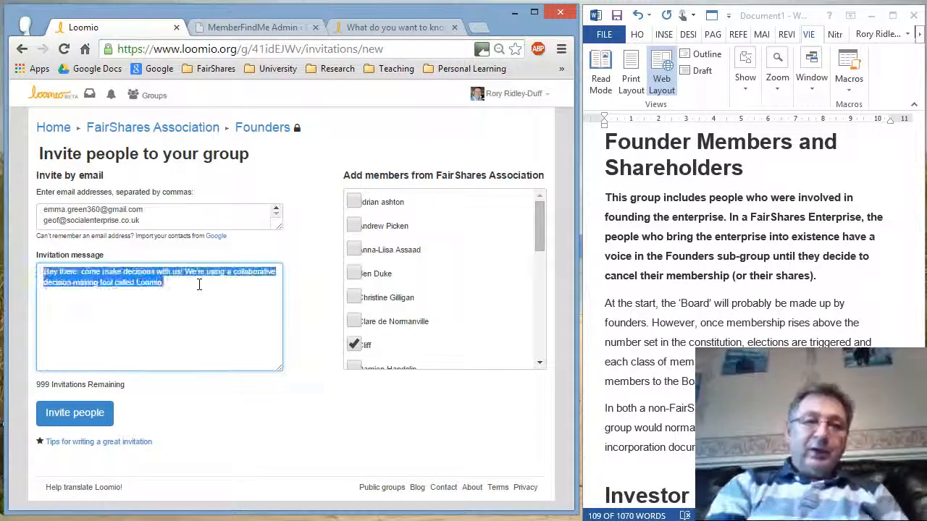
pyautogui.write('Fo')
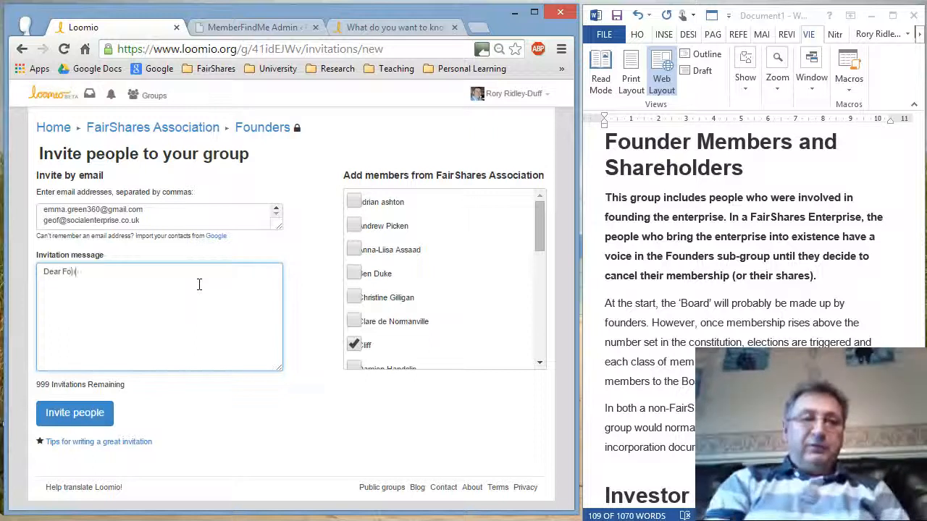
pyautogui.write('s')
pyautogui.press('Return')
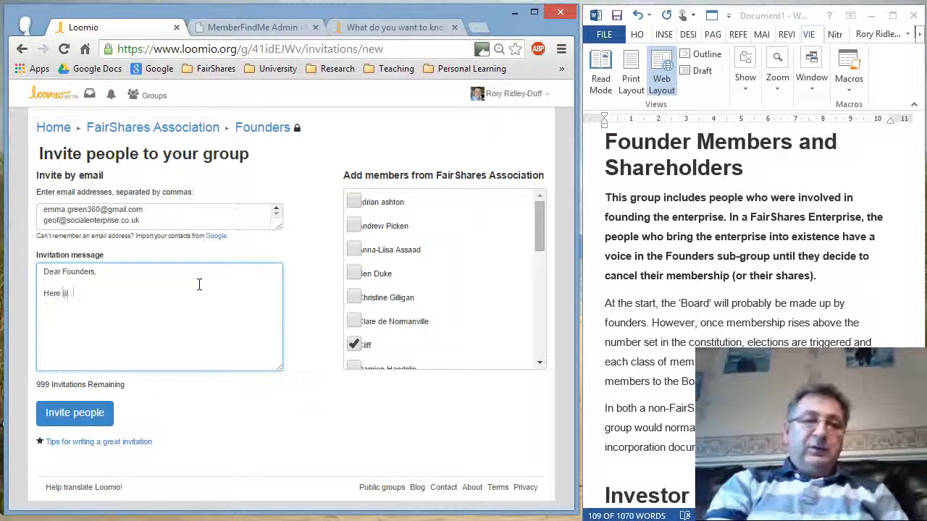
pyautogui.write('your invitation to join the')
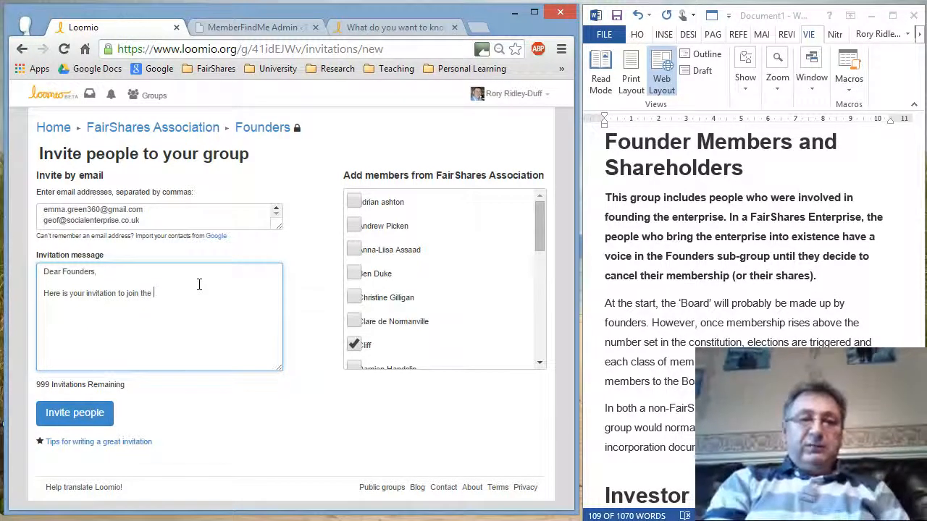
pyautogui.write('Founders')
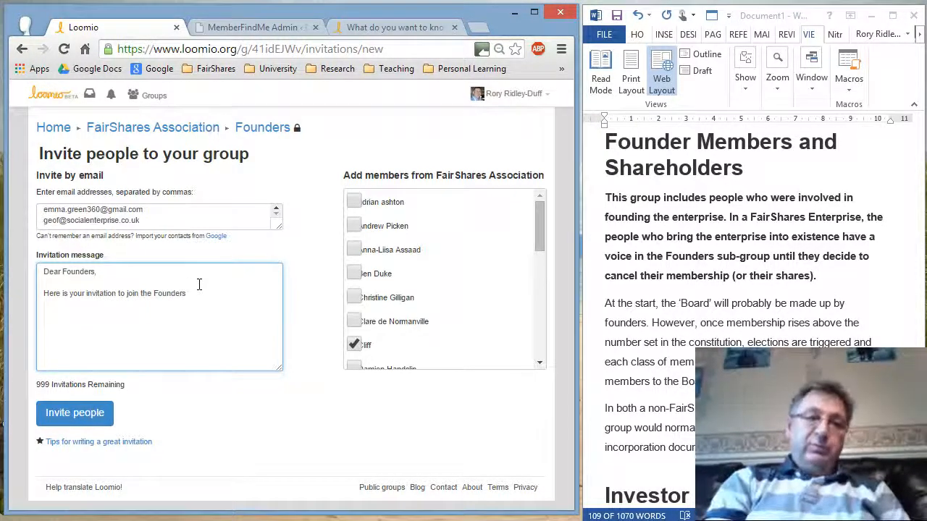
pyautogui.write('f the FairS')
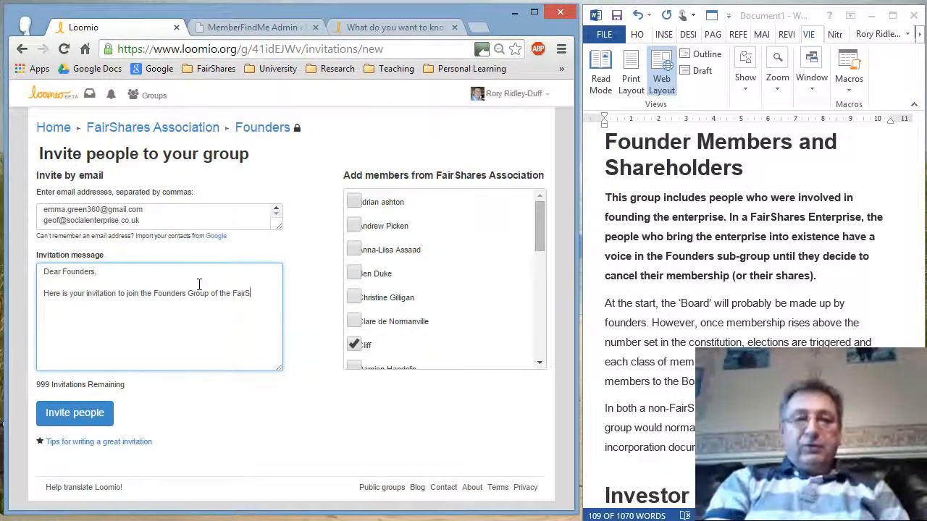
pyautogui.write('hares Association on')
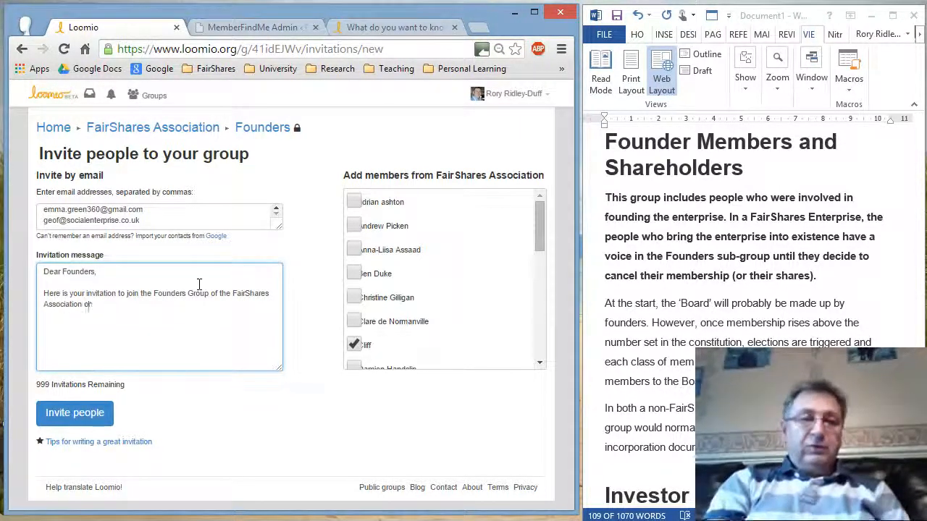
pyautogui.write('io ')
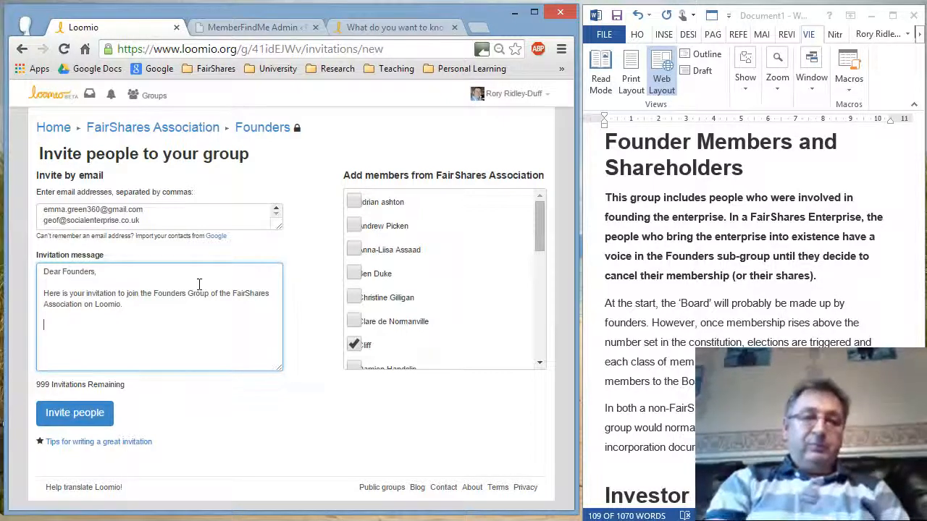
pyautogui.write('t wishes')
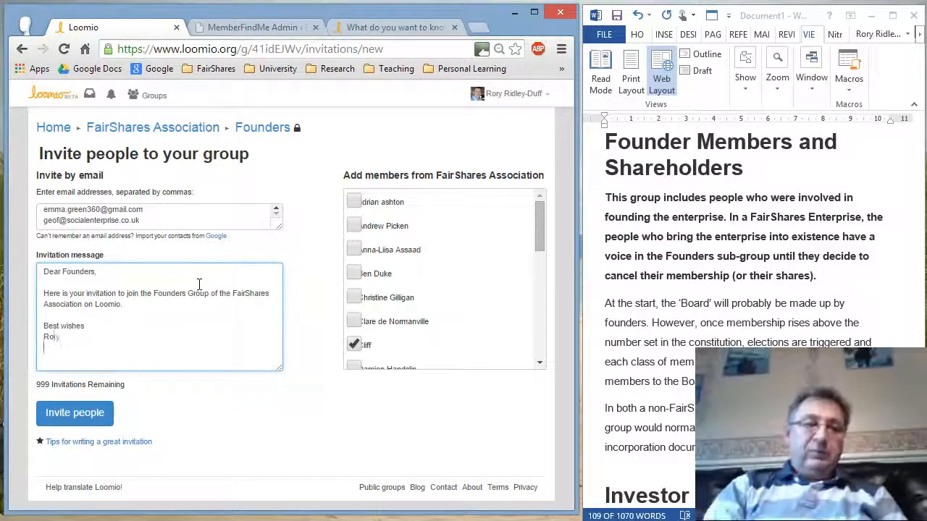
pyautogui.click(70, 413)
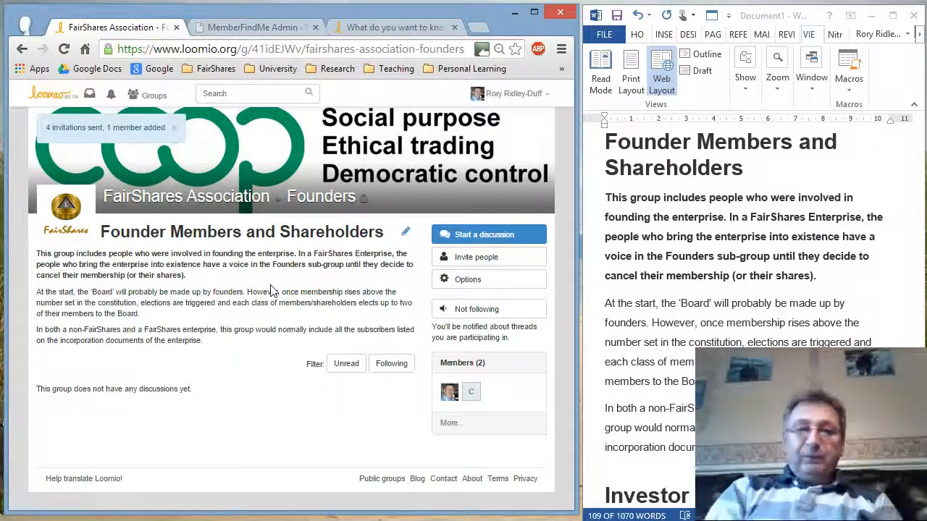
pyautogui.moveTo(406, 237)
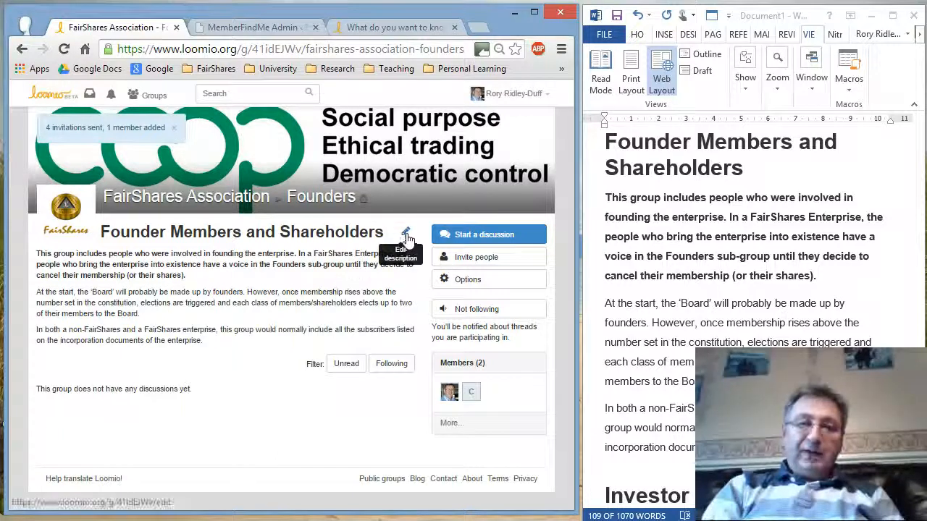
pyautogui.click(408, 235)
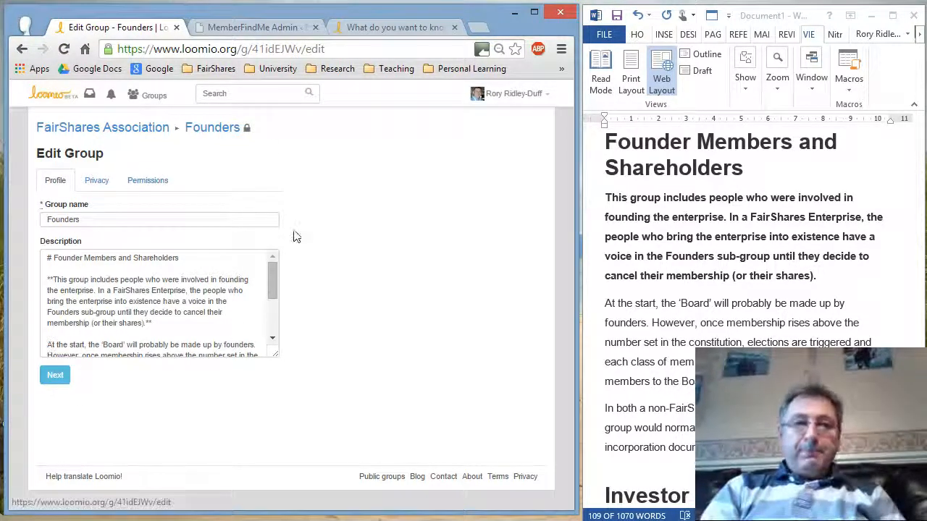
pyautogui.click(21, 49)
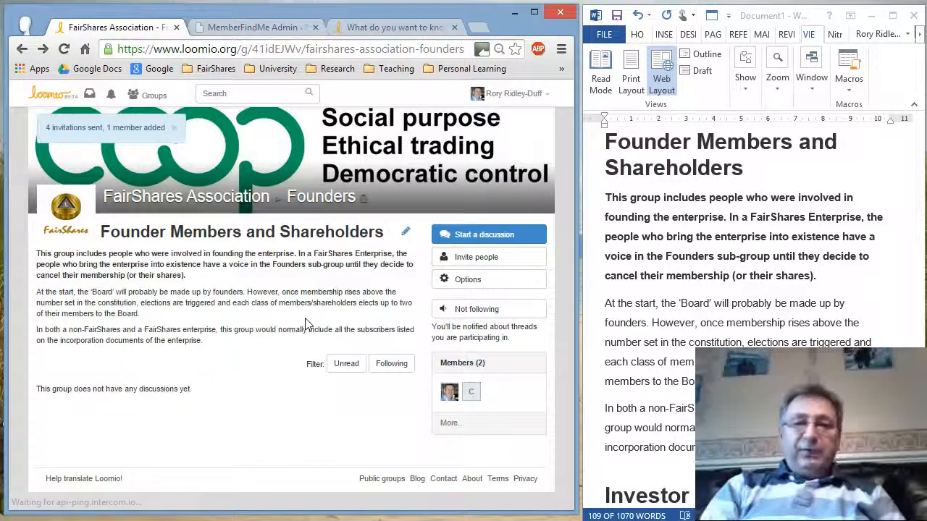
pyautogui.click(463, 280)
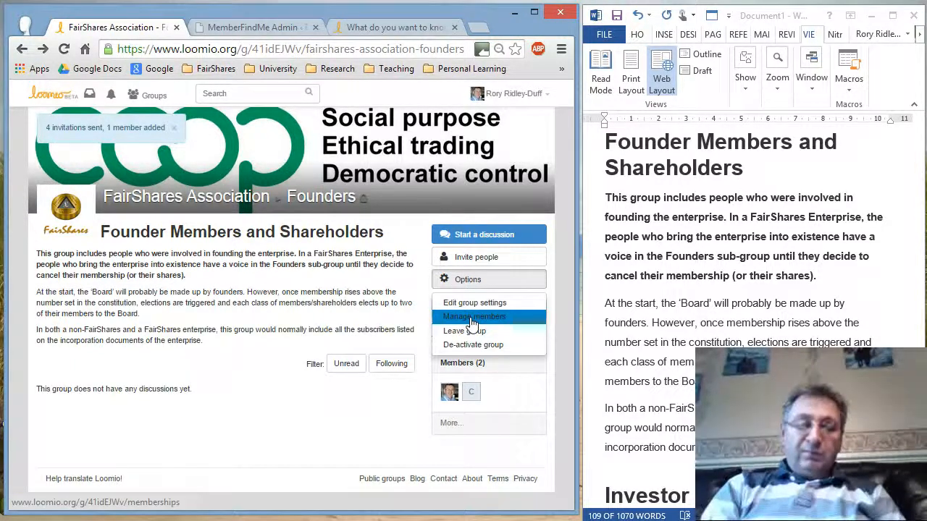
pyautogui.click(472, 321)
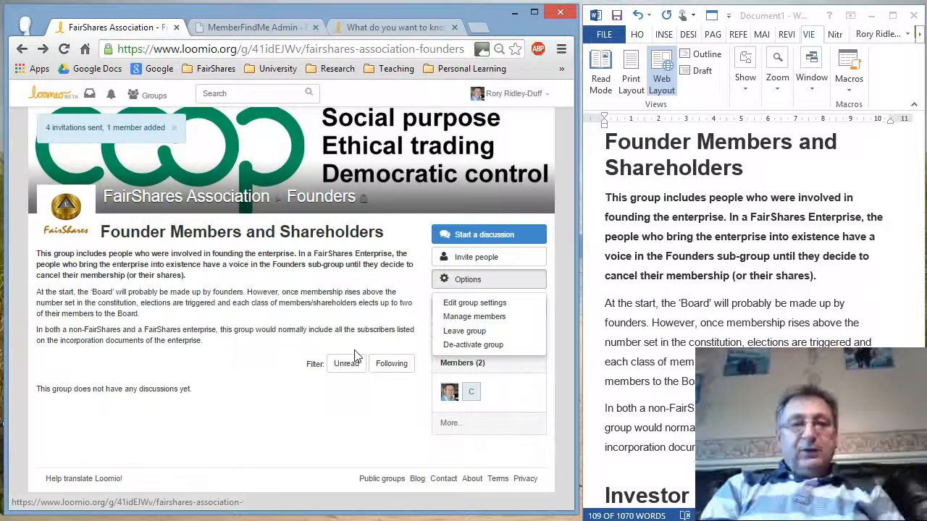
pyautogui.click(203, 341)
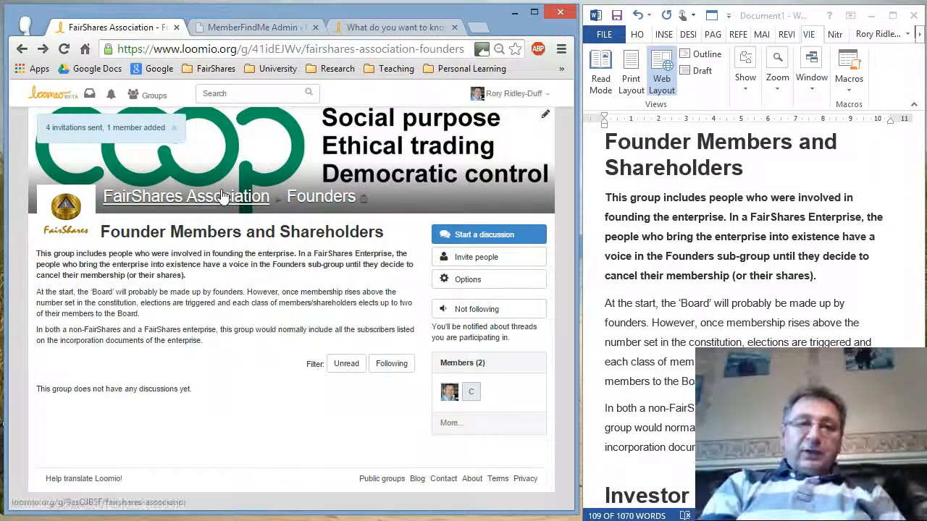
# Return to the FairShares Association group and start a new sub-group from its Sub-groups section
pyautogui.click(220, 200)
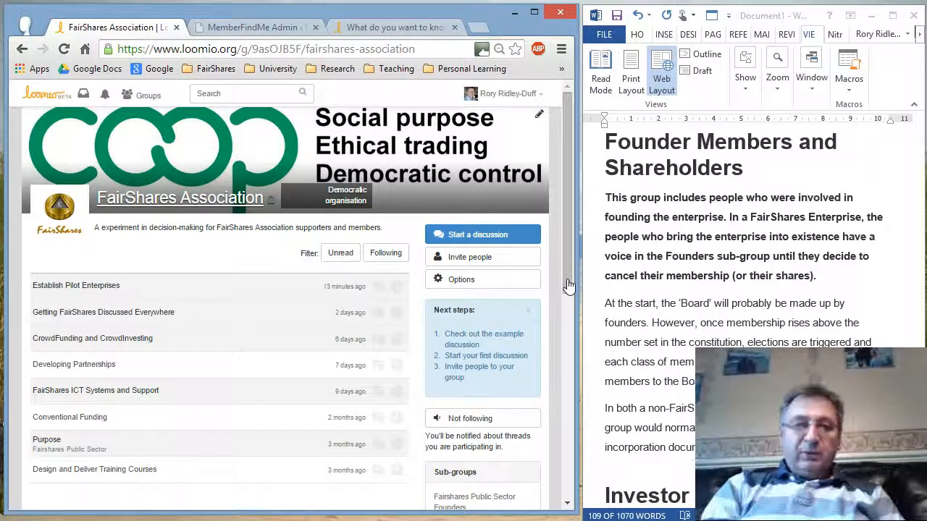
pyautogui.moveTo(567, 278); pyautogui.dragTo(568, 382)
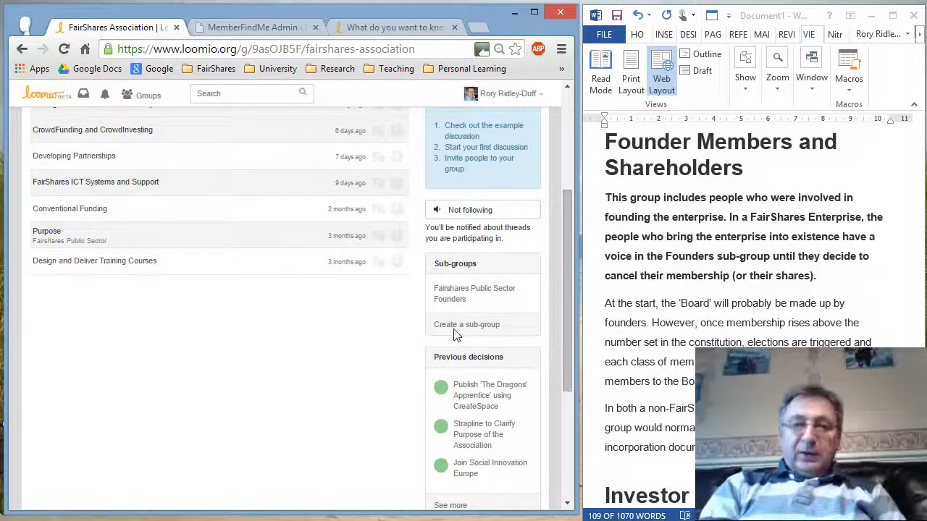
pyautogui.click(455, 327)
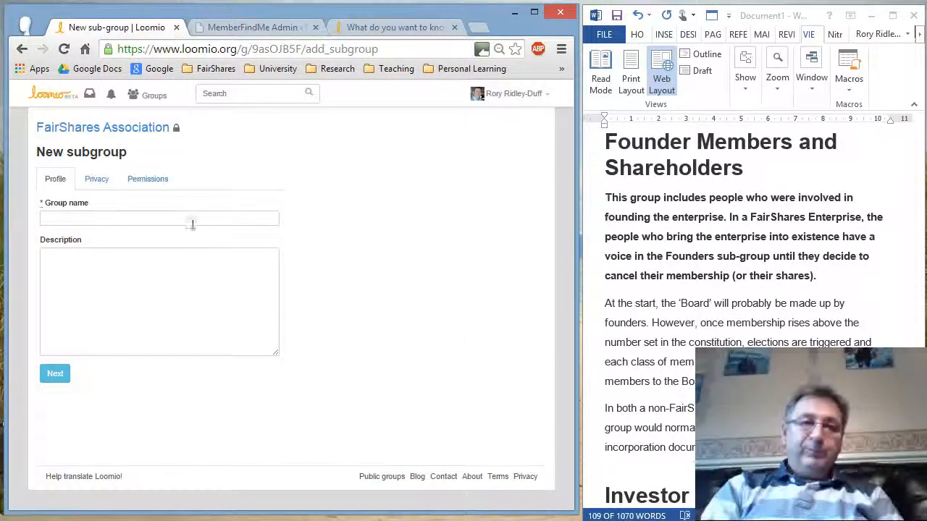
# Name the sub-group Labour Members and copy the Labour Members and Shareholders section from the Word document
pyautogui.click(182, 217)
pyautogui.write('Labour')
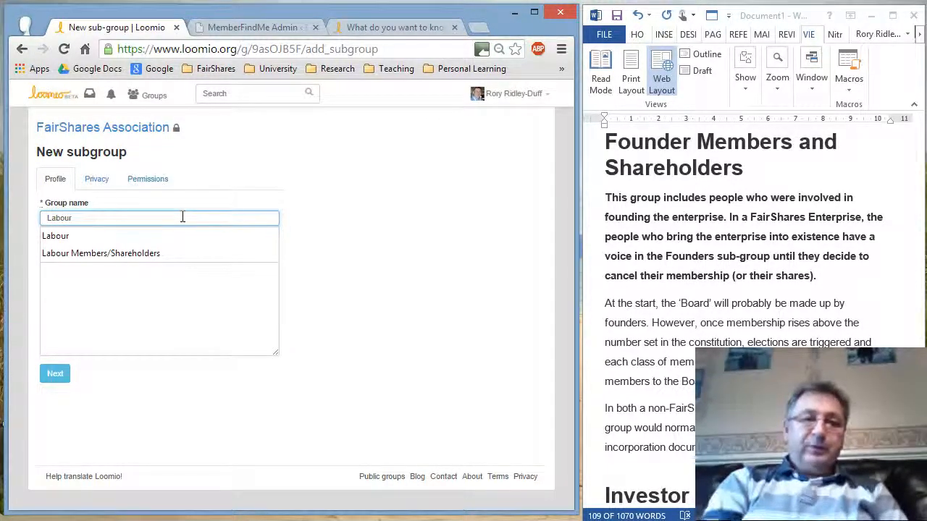
pyautogui.write(' Members')
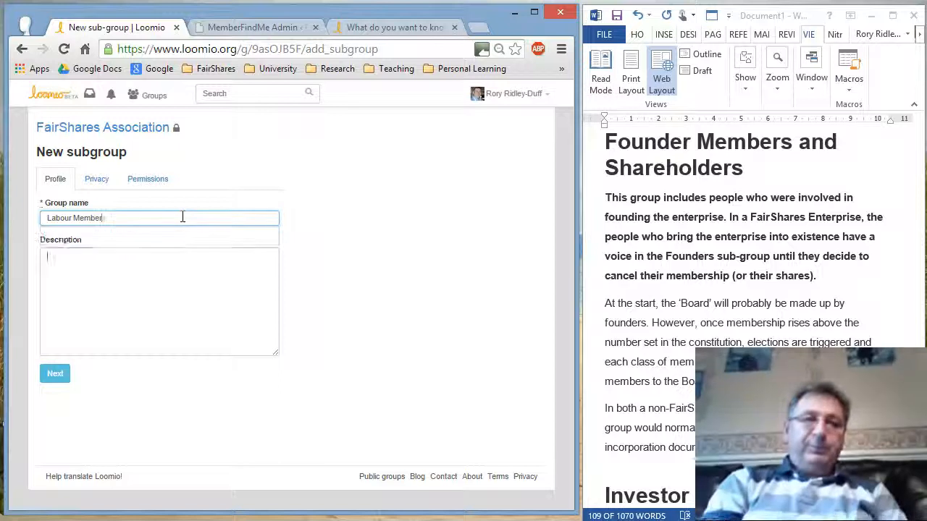
pyautogui.press('Tab')
pyautogui.click(704, 340)
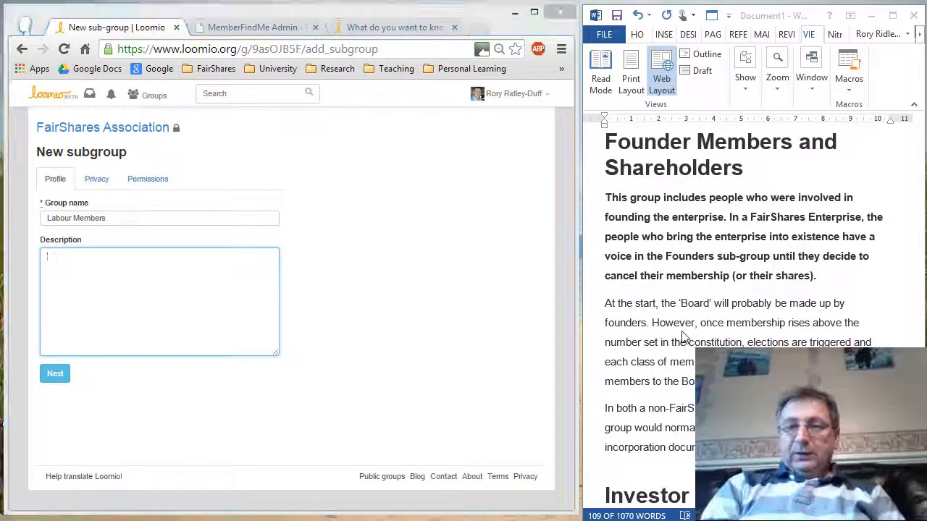
pyautogui.hotkey('ctrl', 'a')
pyautogui.click(680, 344)
pyautogui.scroll(-10, 681, 342)
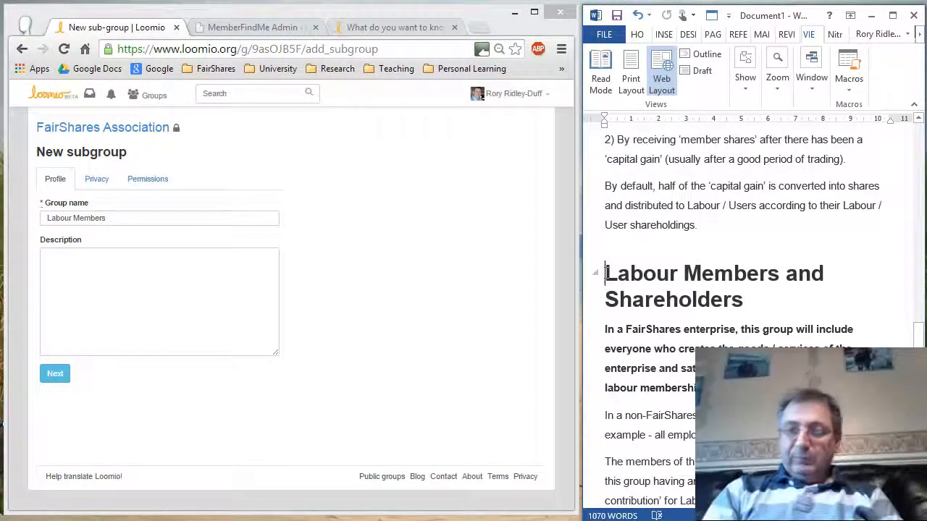
pyautogui.hotkey('ctrl', 'shift', 'Down')
pyautogui.hotkey('ctrl', 'shift', 'Down')
pyautogui.hotkey('ctrl', 'shift', 'Down')
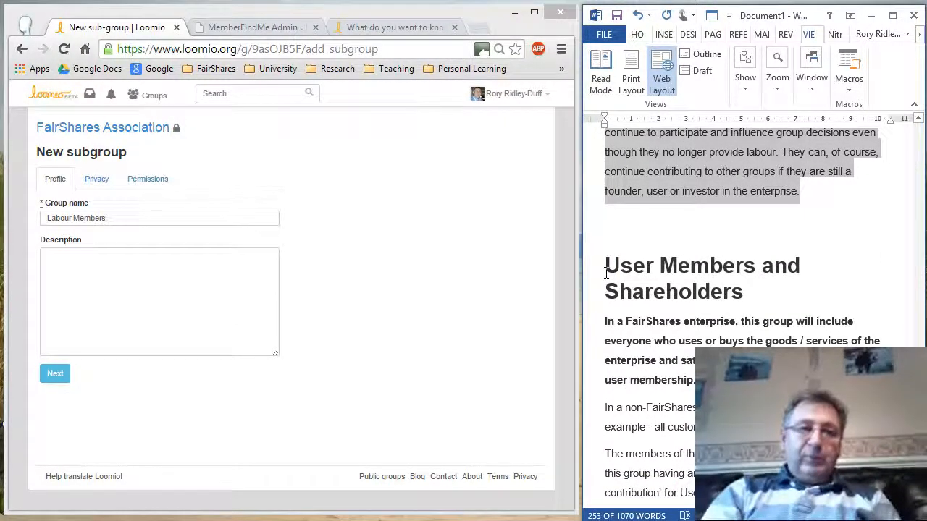
# Paste the section as the description, formatted with a heading, bold intro and blank lines between paragraphs
pyautogui.click(128, 295)
pyautogui.hotkey('ctrl', 'v')
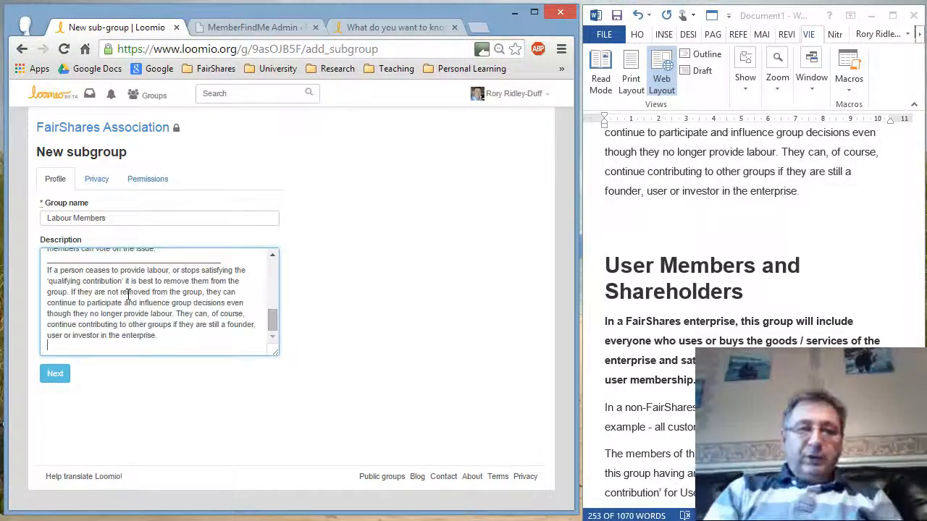
pyautogui.scroll(5, 127, 295)
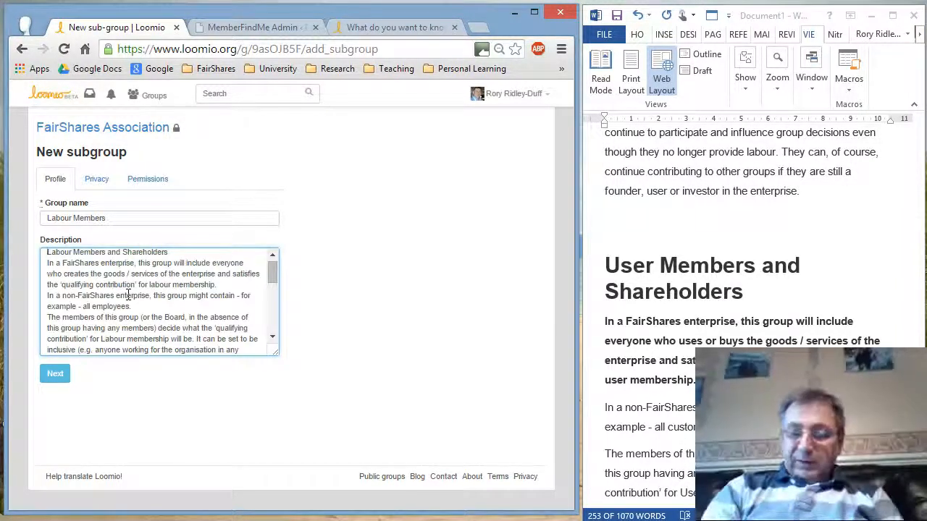
pyautogui.write('#')
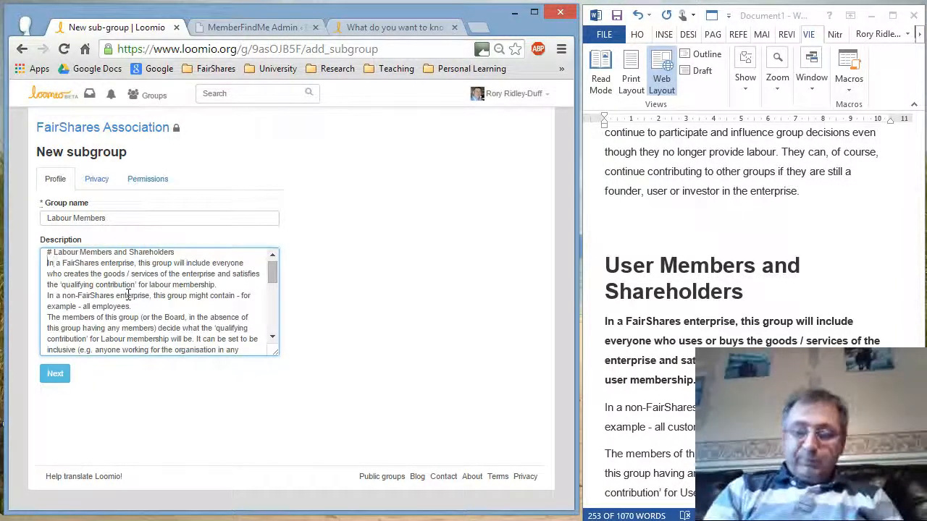
pyautogui.press('Return')
pyautogui.write('*')
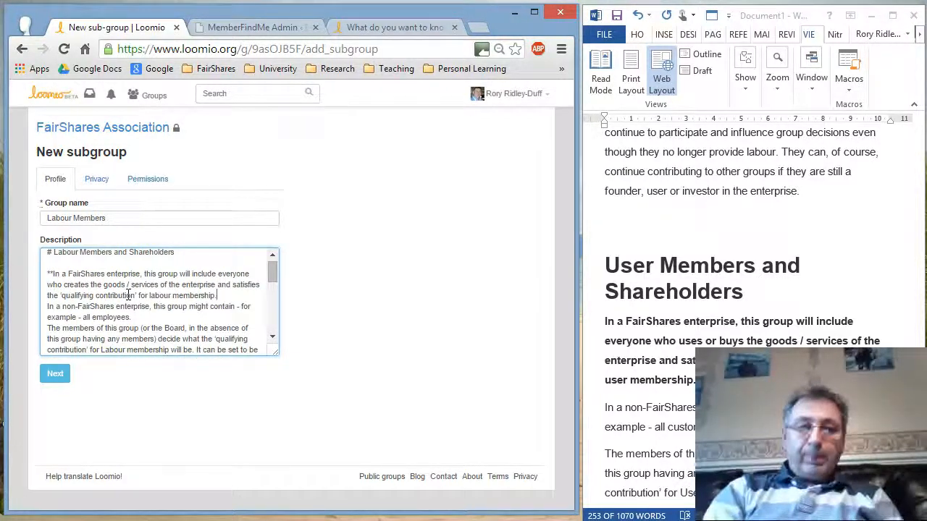
pyautogui.write('**')
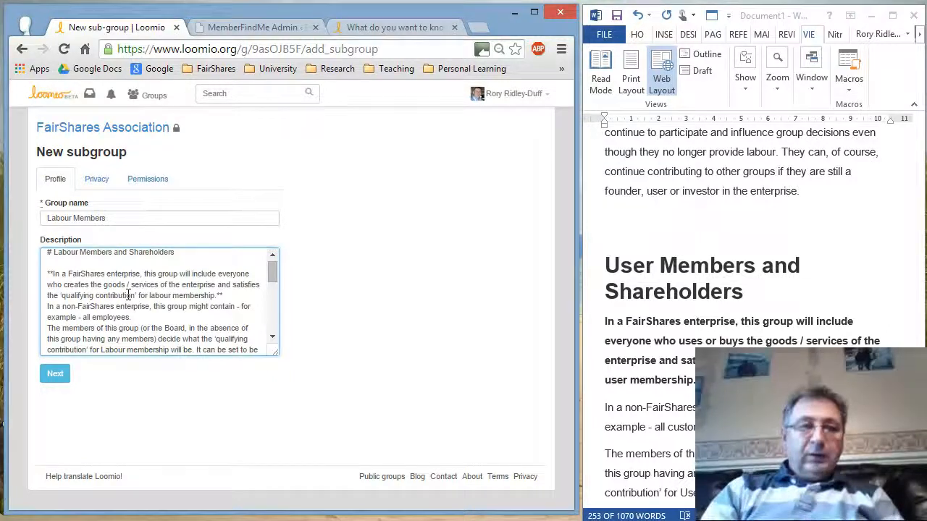
pyautogui.press('Return')
pyautogui.scroll(-4, 129, 297)
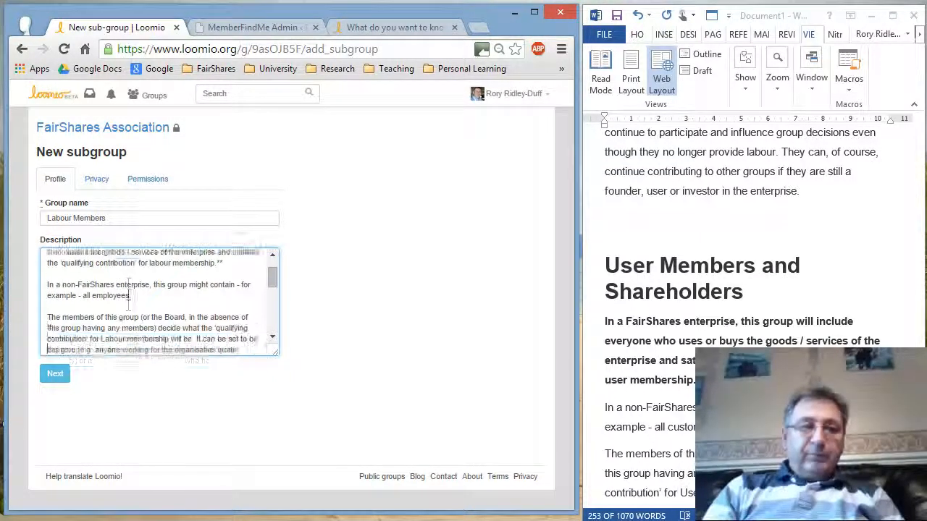
pyautogui.scroll(-1, 129, 294)
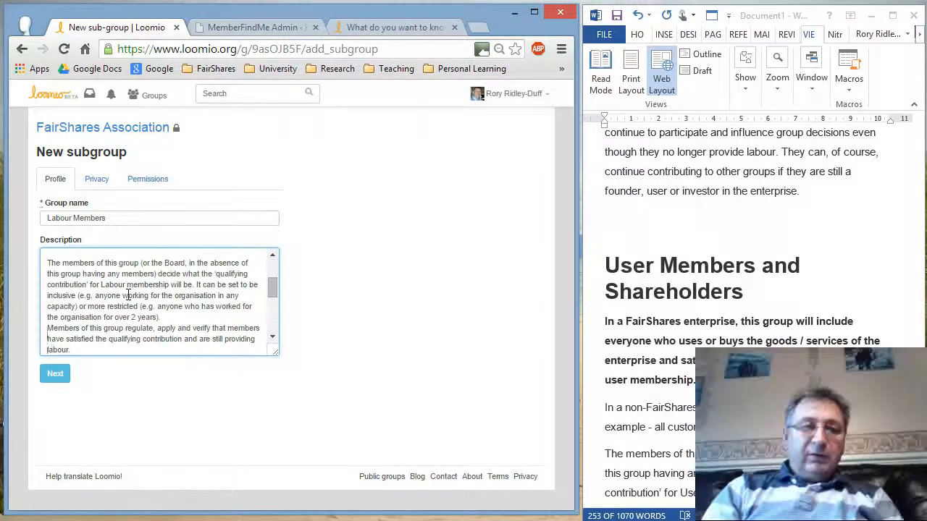
pyautogui.press('Return')
pyautogui.scroll(-2, 129, 295)
pyautogui.press('Down')
pyautogui.press('Down')
pyautogui.press('Down')
pyautogui.press('Return')
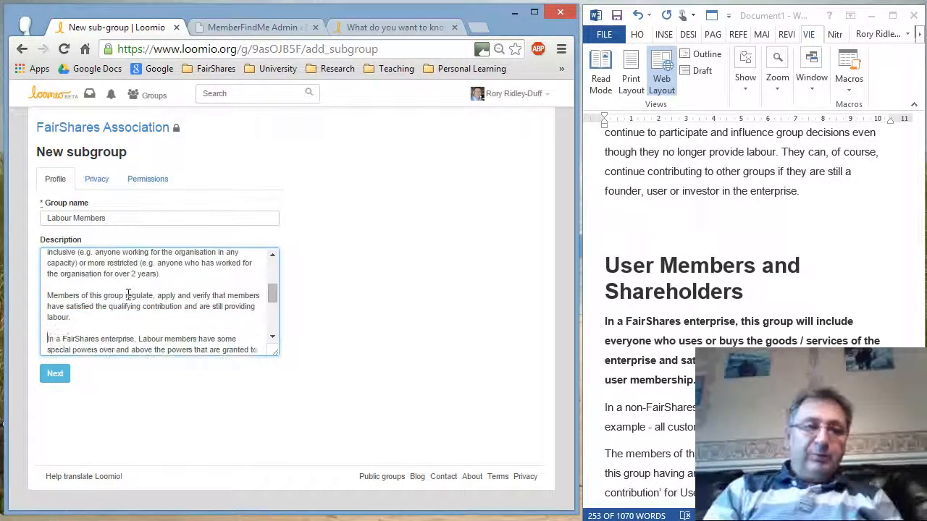
pyautogui.scroll(-2, 129, 295)
pyautogui.scroll(-2, 129, 295)
pyautogui.scroll(-2, 129, 294)
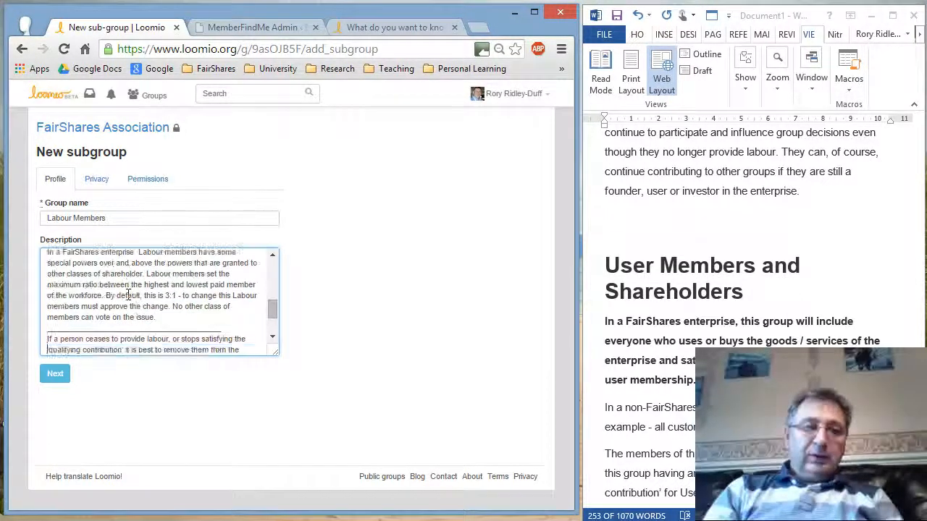
pyautogui.scroll(-2, 129, 294)
pyautogui.scroll(-1, 128, 295)
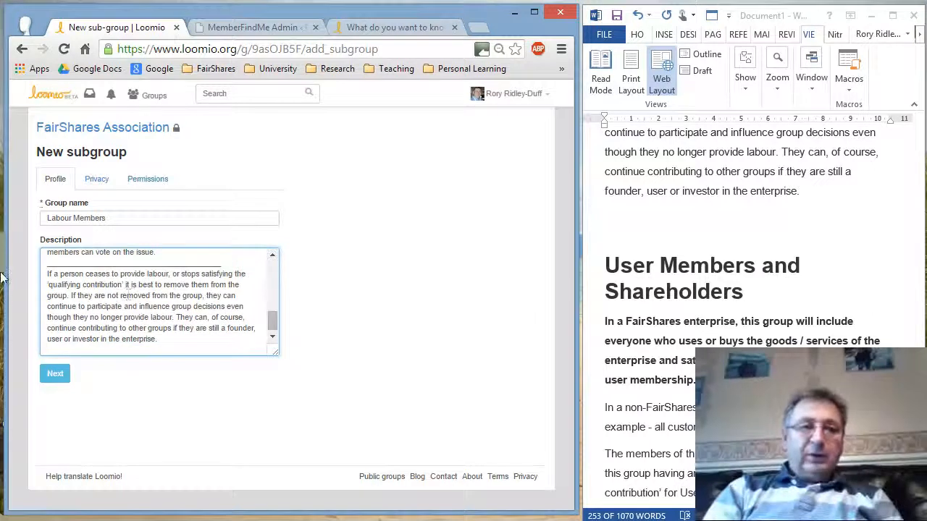
# Set privacy to visible to FairShares Association members, joinable by request, discussions visible to the association
pyautogui.click(101, 183)
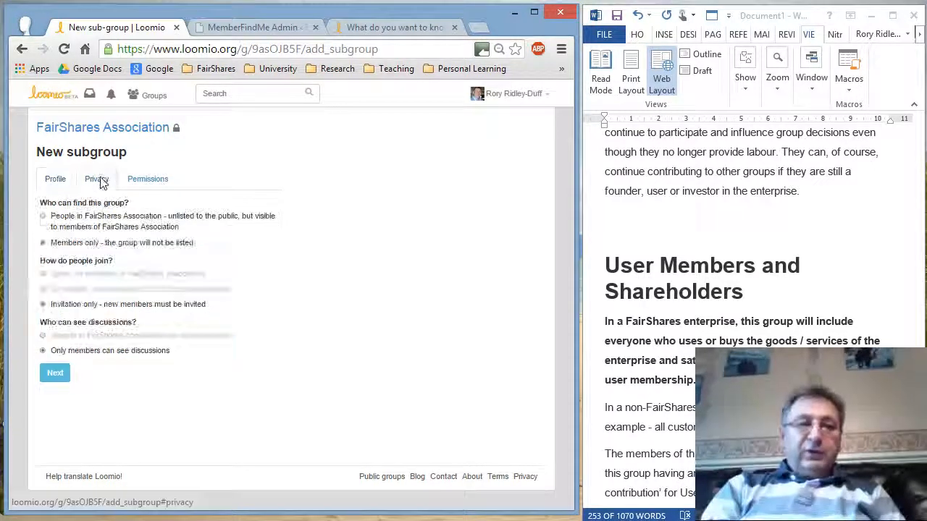
pyautogui.click(42, 243)
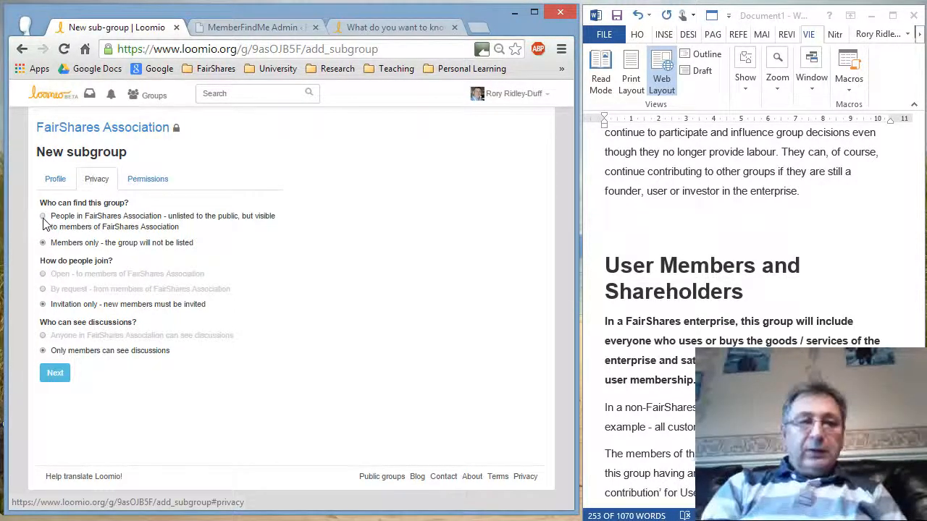
pyautogui.click(42, 217)
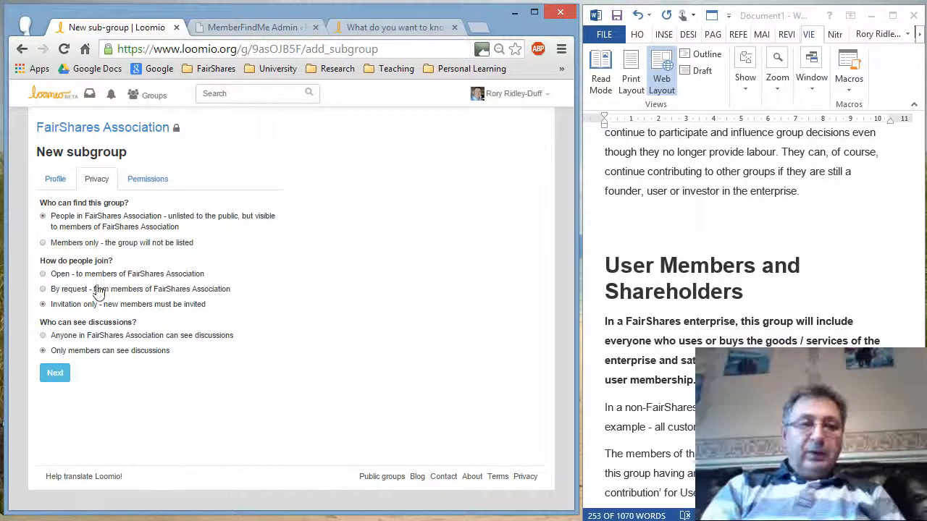
pyautogui.click(42, 289)
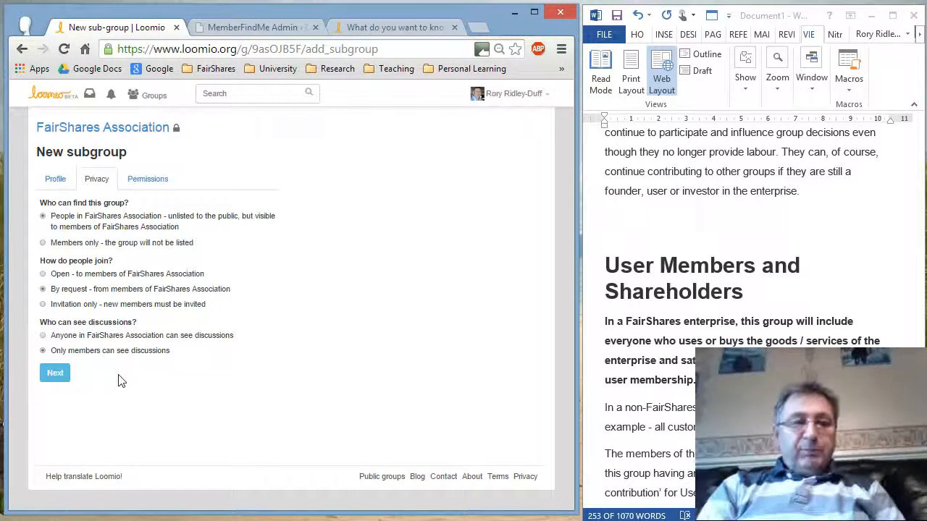
pyautogui.click(43, 336)
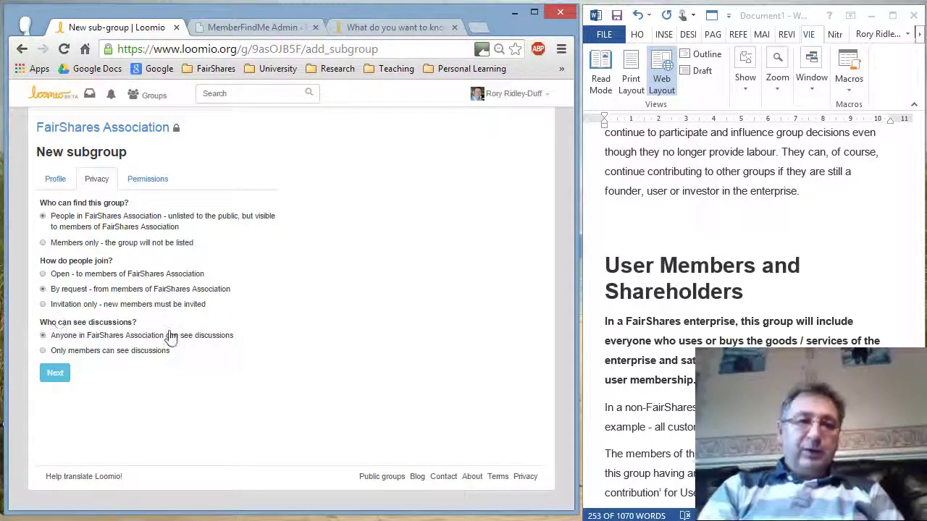
pyautogui.click(147, 179)
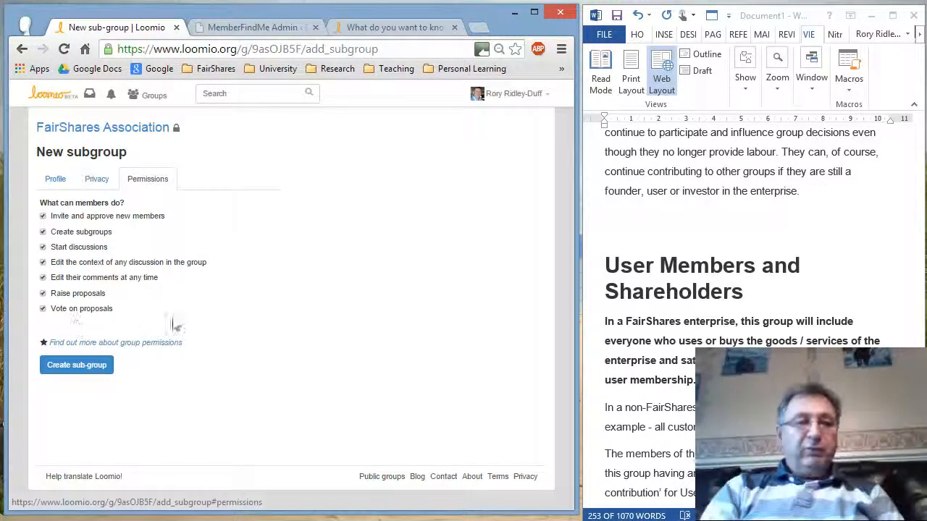
# Create the Labour Members subgroup and switch to the MemberFindMe admin page
pyautogui.click(77, 365)
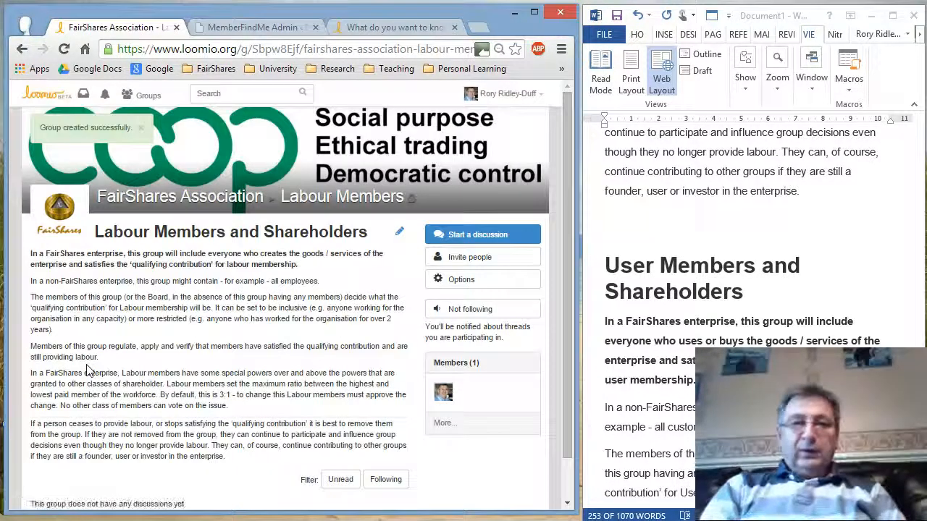
pyautogui.click(240, 31)
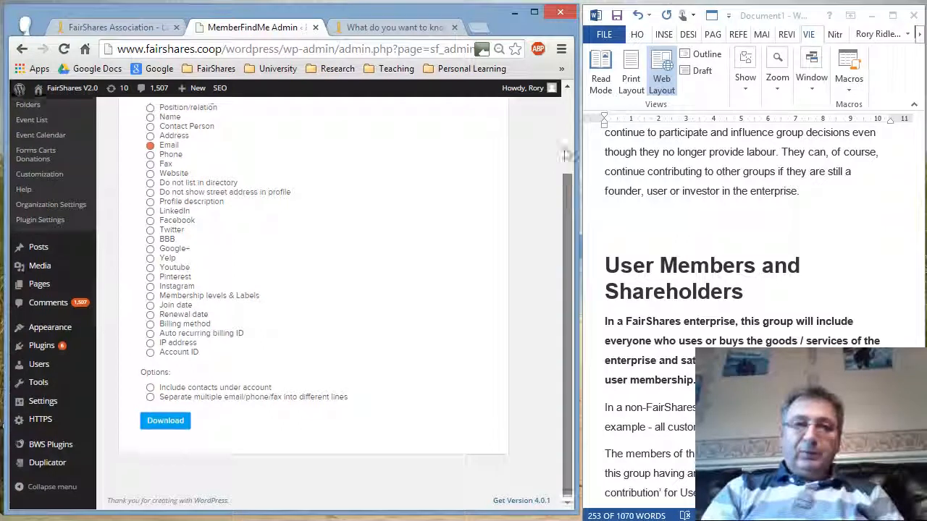
# Filter the MemberFindMe member list to Labour Member accounts, excluding Founder Members
pyautogui.moveTo(567, 194); pyautogui.dragTo(563, 123)
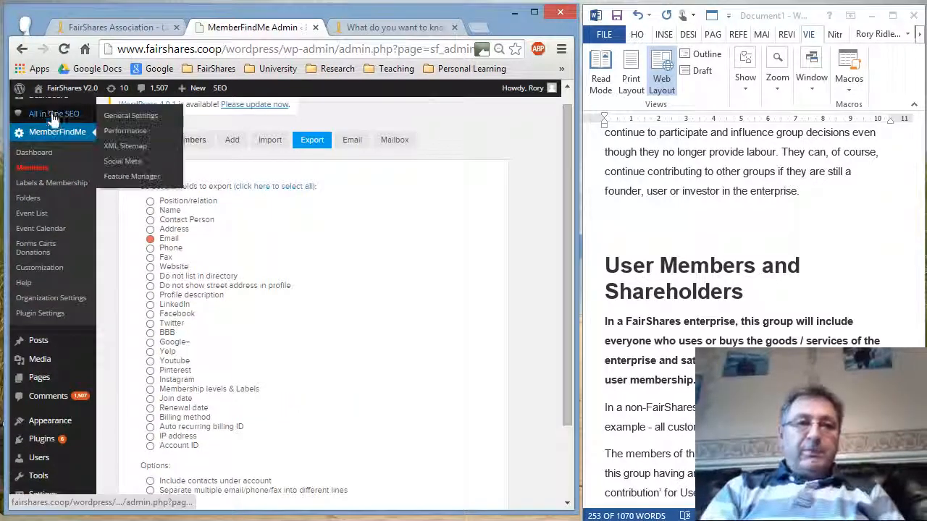
pyautogui.click(22, 50)
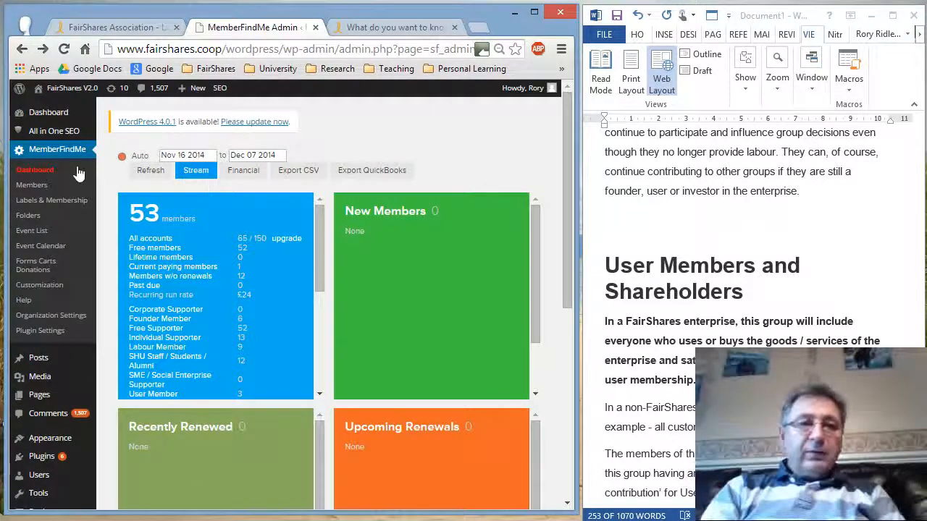
pyautogui.click(32, 184)
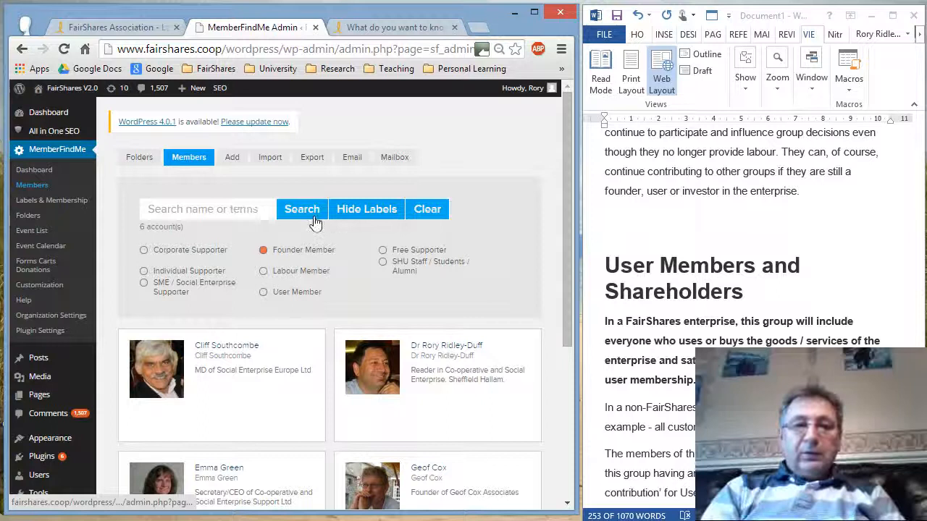
pyautogui.click(262, 271)
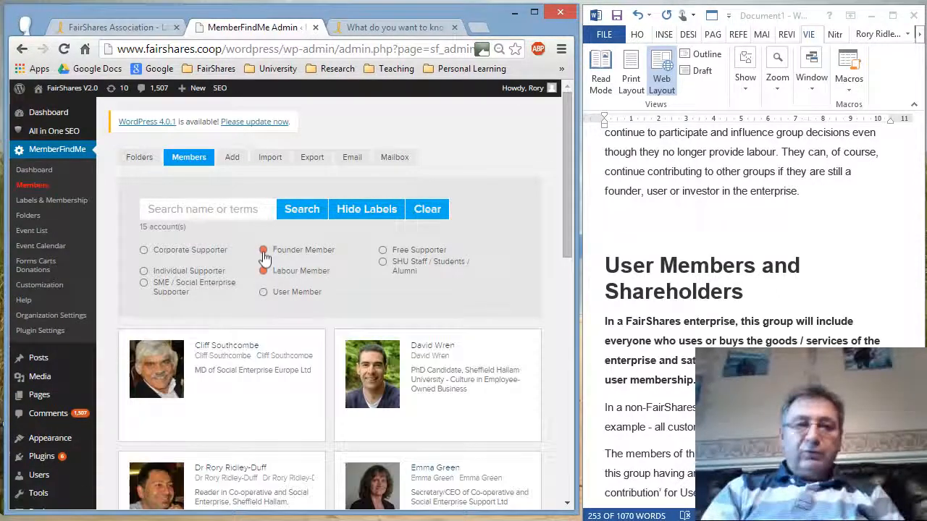
pyautogui.click(263, 250)
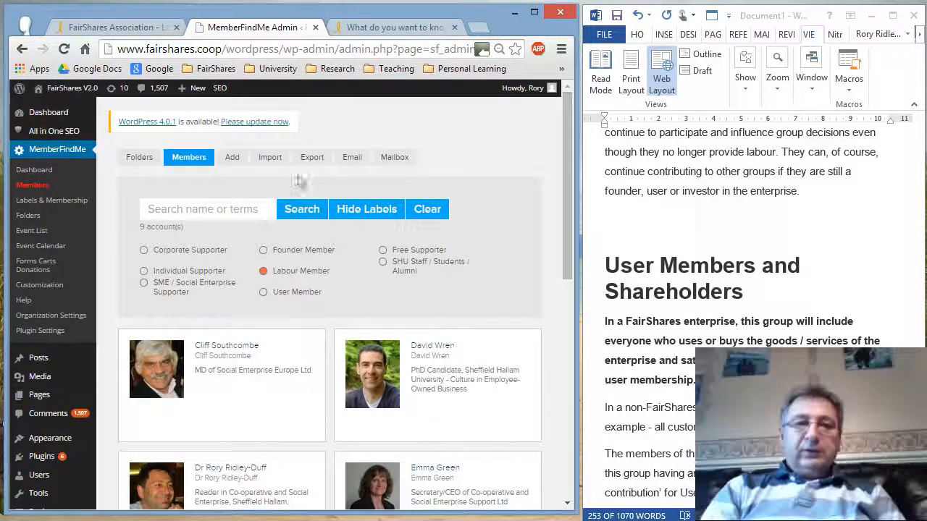
# Export the members' email addresses and save the download as Labour.csv
pyautogui.click(312, 157)
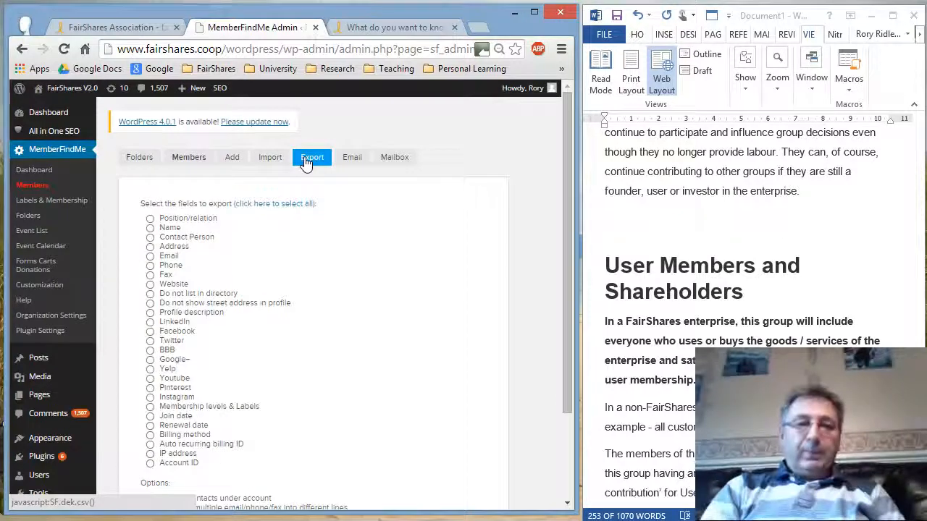
pyautogui.click(150, 256)
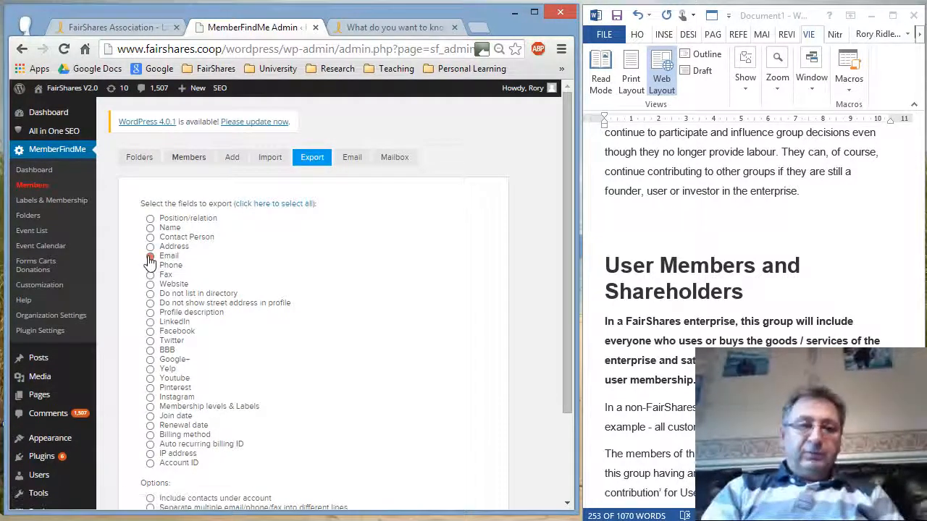
pyautogui.scroll(-3, 566, 438)
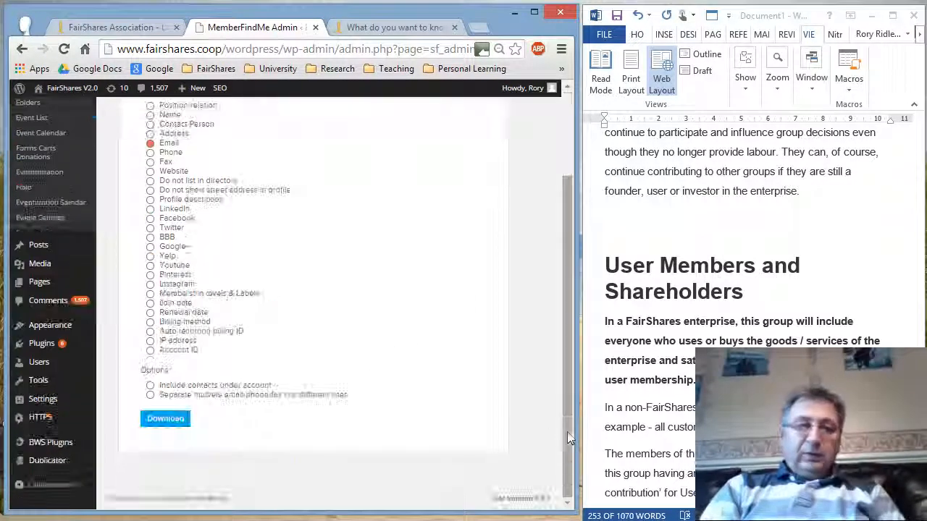
pyautogui.click(166, 418)
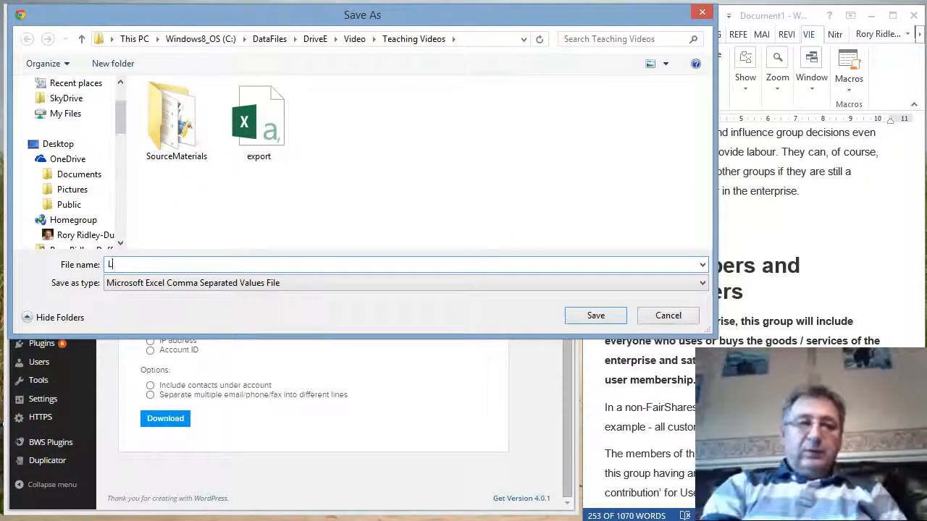
pyautogui.write('Labour')
pyautogui.press('Return')
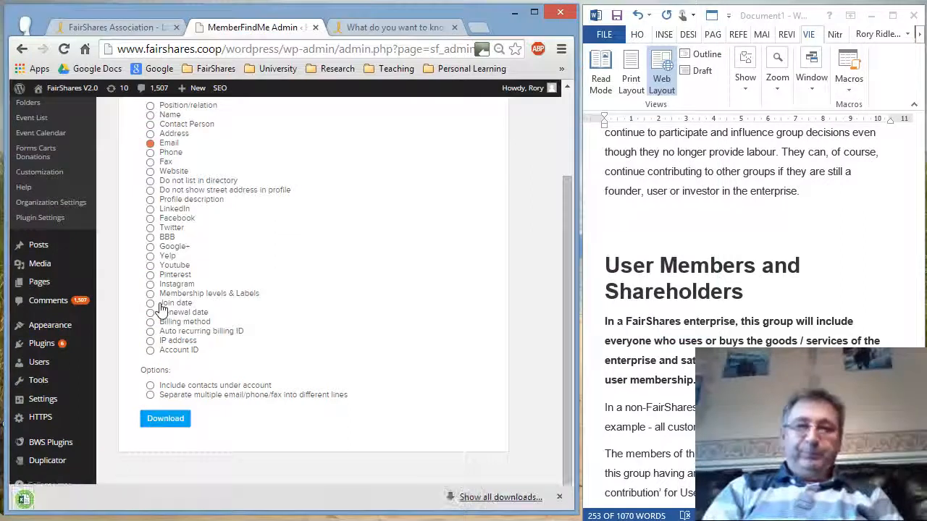
# Copy the nine email addresses from A2:A10 of Labour.csv, then close both workbooks
pyautogui.click(59, 494)
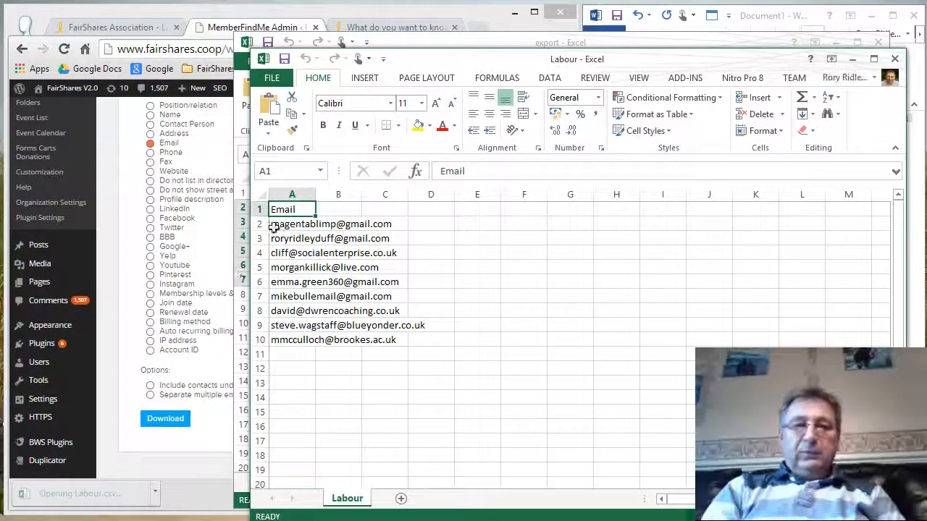
pyautogui.moveTo(278, 224); pyautogui.dragTo(278, 239)
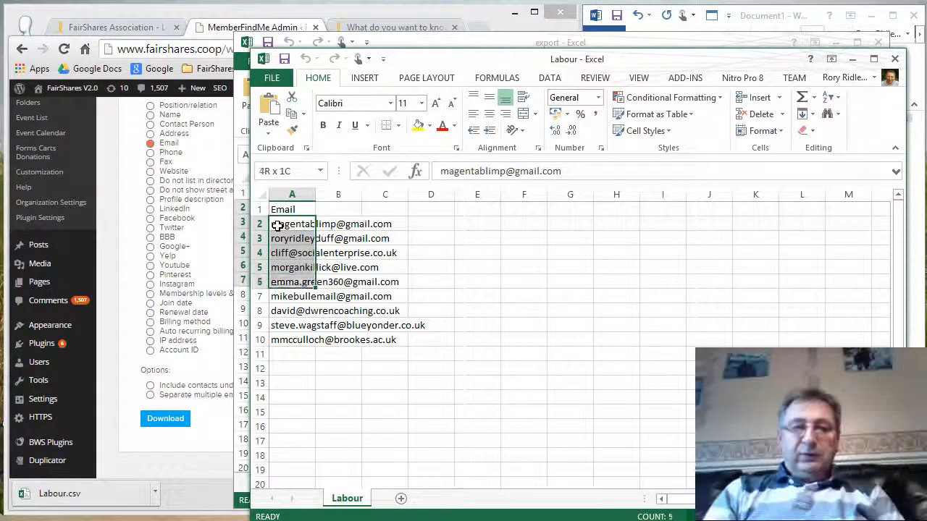
pyautogui.hotkey('shift', 'Down')
pyautogui.hotkey('shift', 'Down')
pyautogui.hotkey('shift', 'Down')
pyautogui.hotkey('ctrl', 'c')
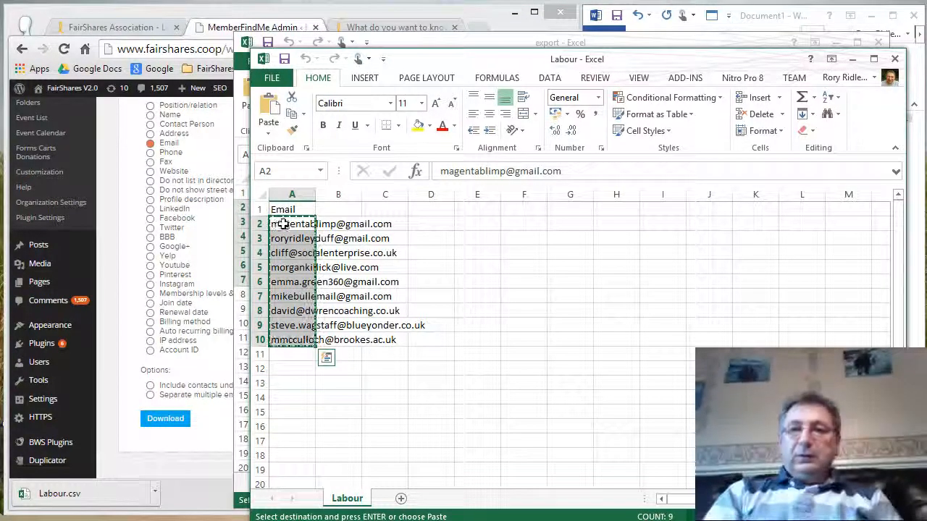
pyautogui.click(892, 58)
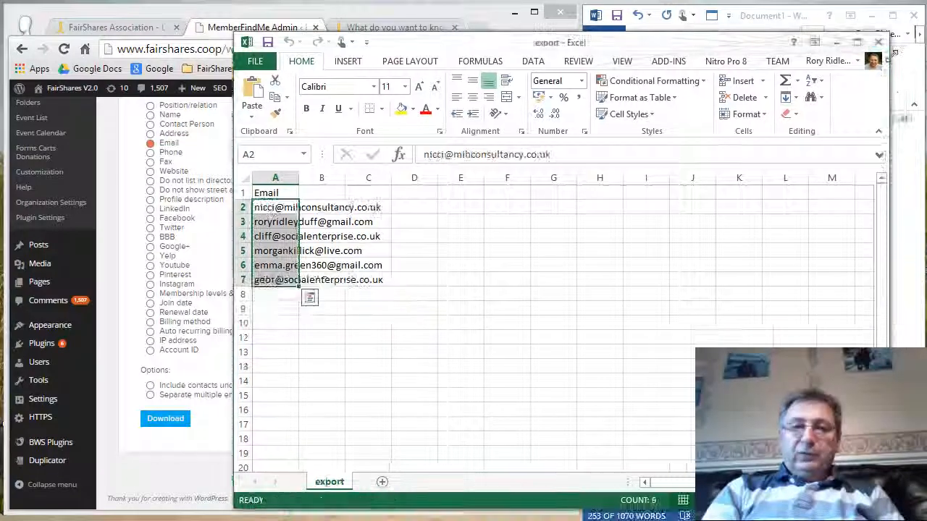
pyautogui.click(878, 41)
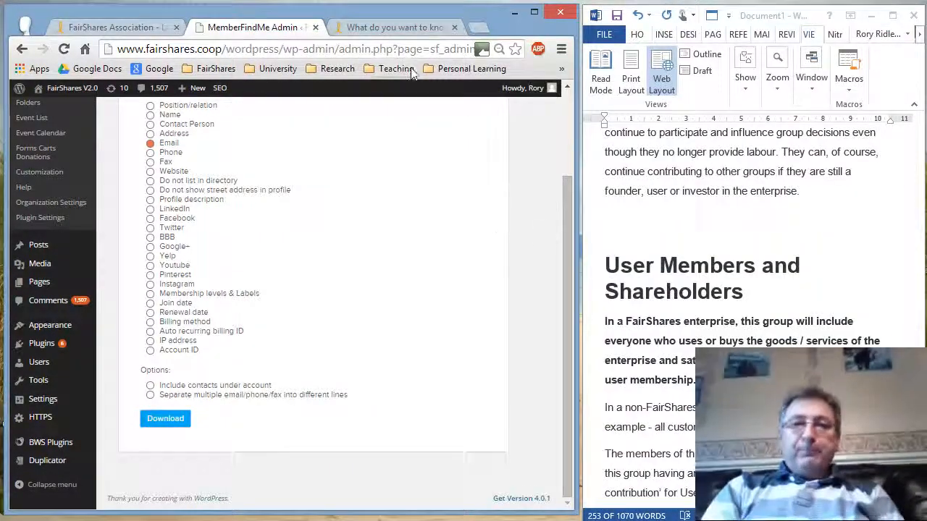
# Paste the nine copied addresses into the Labour Members invitation's email field
pyautogui.click(134, 32)
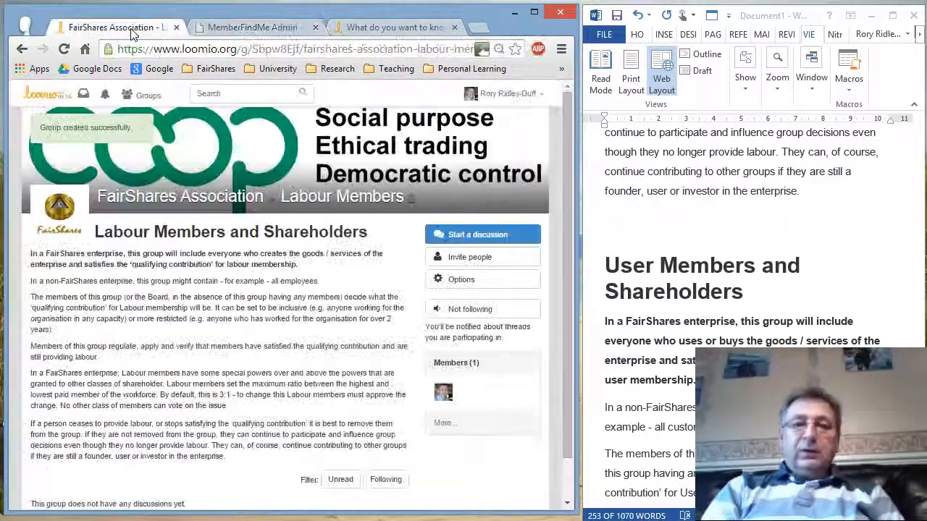
pyautogui.click(464, 262)
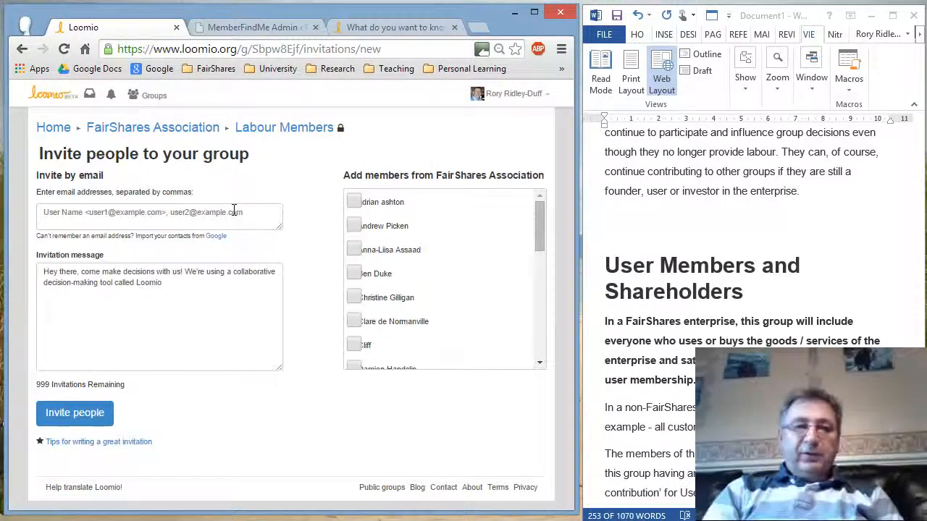
pyautogui.click(234, 212)
pyautogui.hotkey('ctrl', 'v')
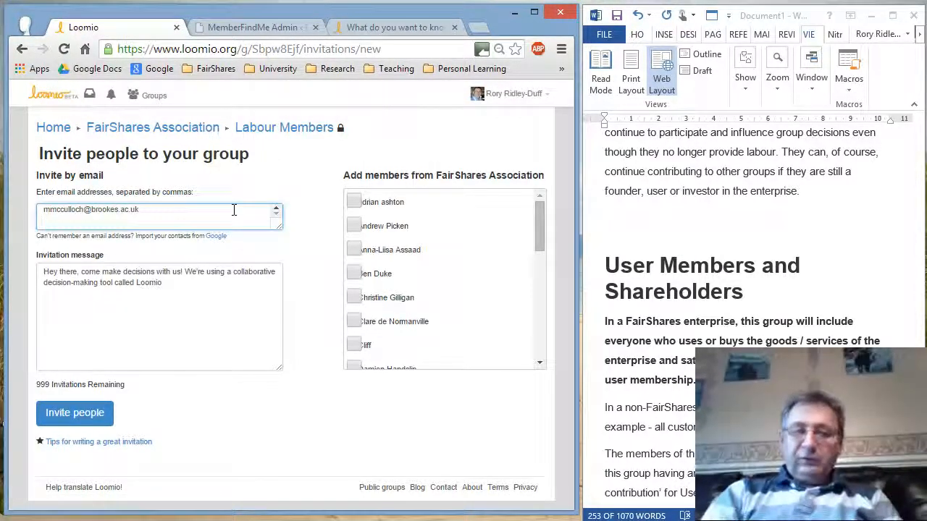
pyautogui.hotkey('ctrl', 'v')
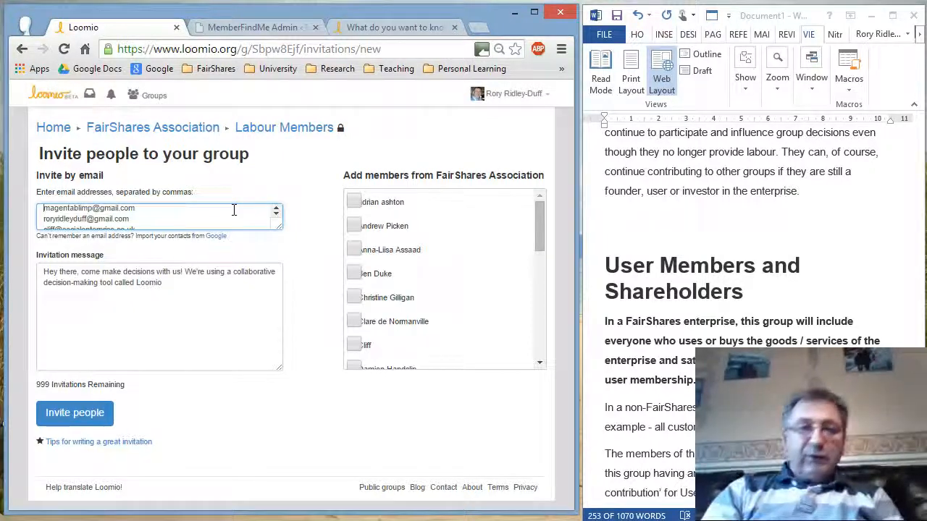
# Join the addresses onto one comma-separated line and remove the trailing blank
pyautogui.press('End')
pyautogui.press('Delete')
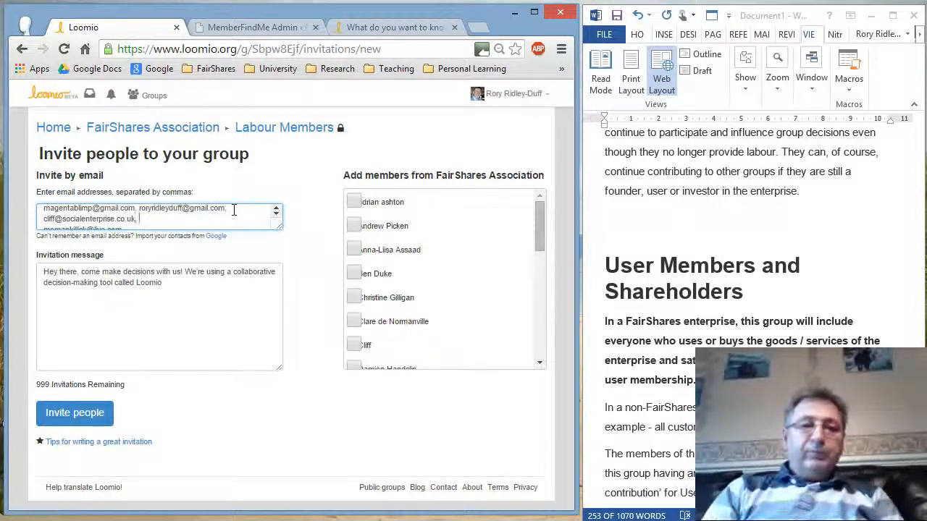
pyautogui.press('Delete')
pyautogui.press('End')
pyautogui.press('Delete')
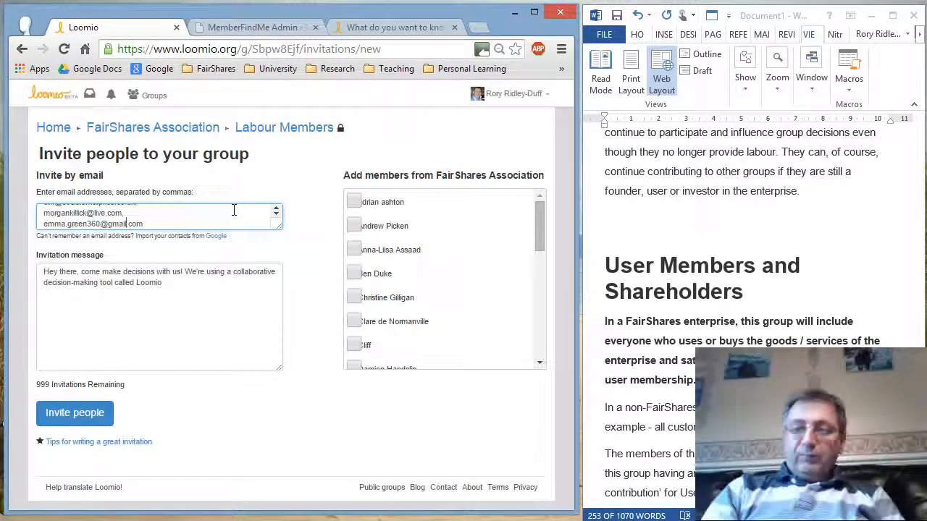
pyautogui.press('Delete')
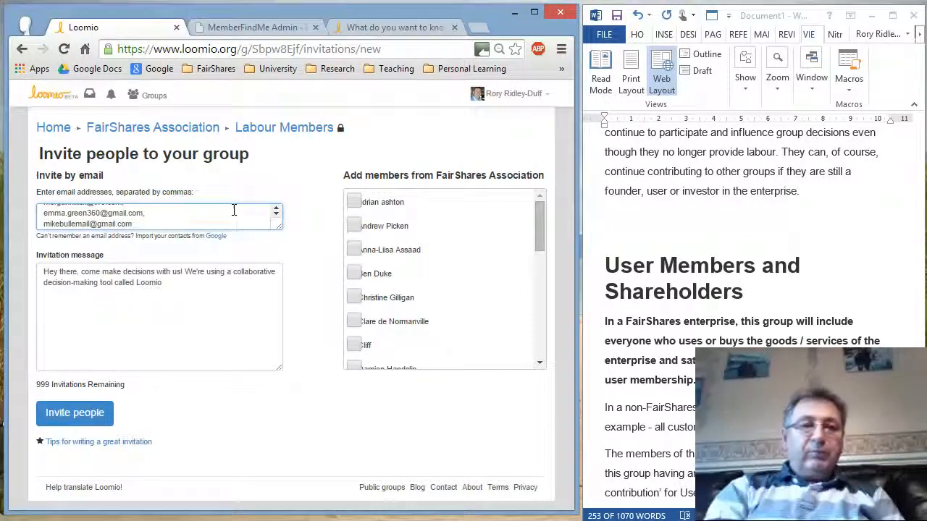
pyautogui.press('Delete')
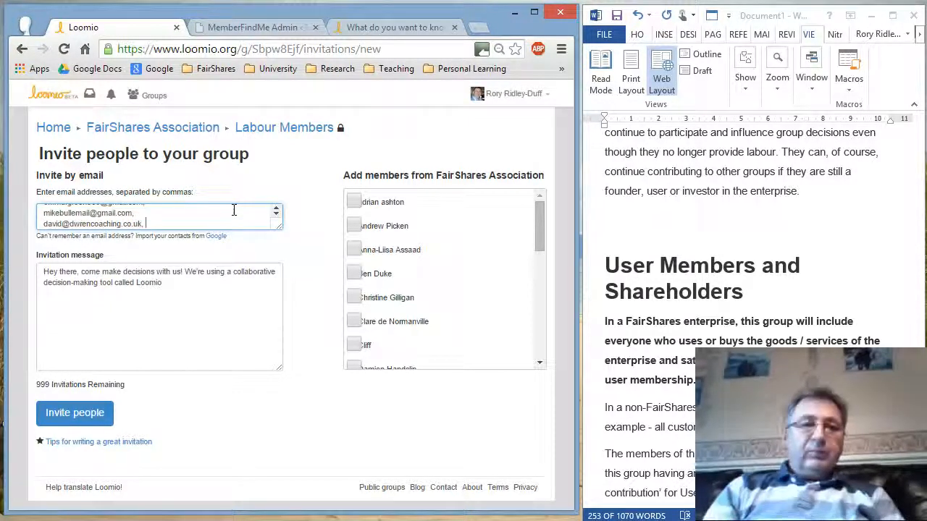
pyautogui.press('Delete')
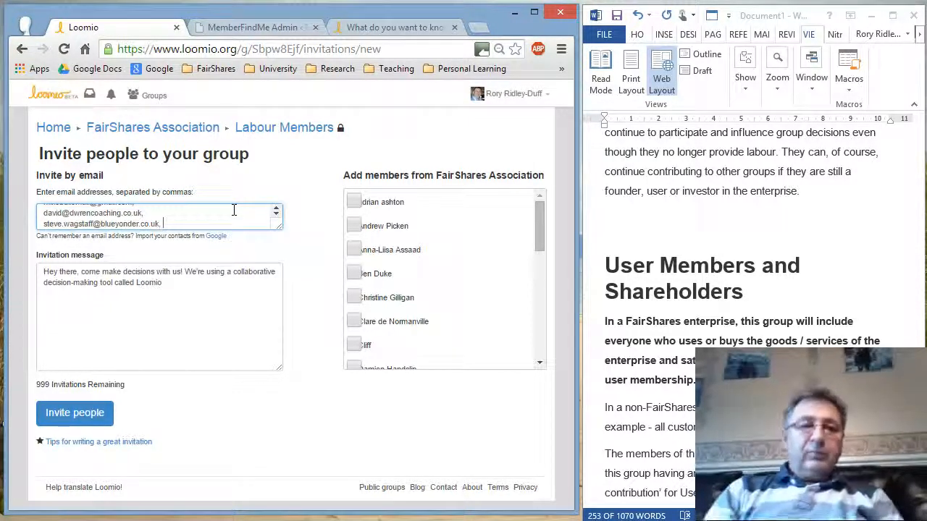
pyautogui.press('Delete')
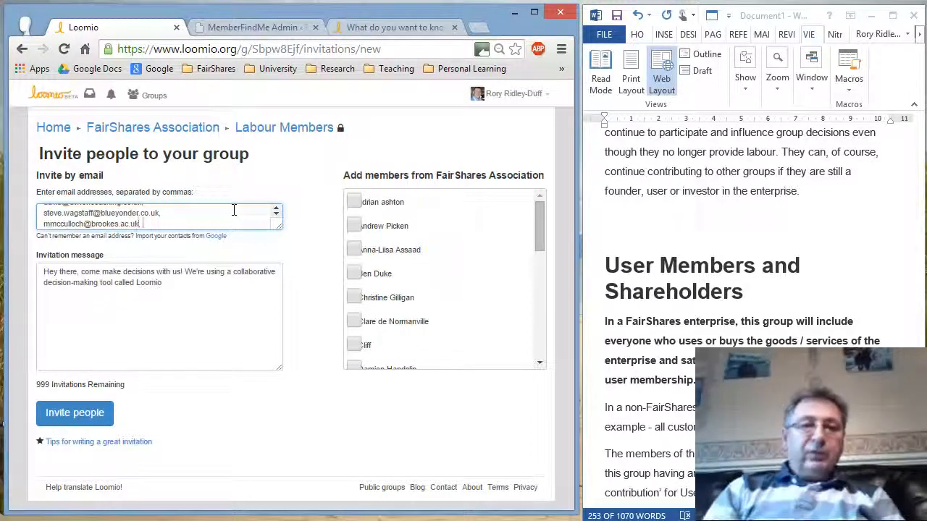
pyautogui.press('BackSpace')
pyautogui.press('BackSpace')
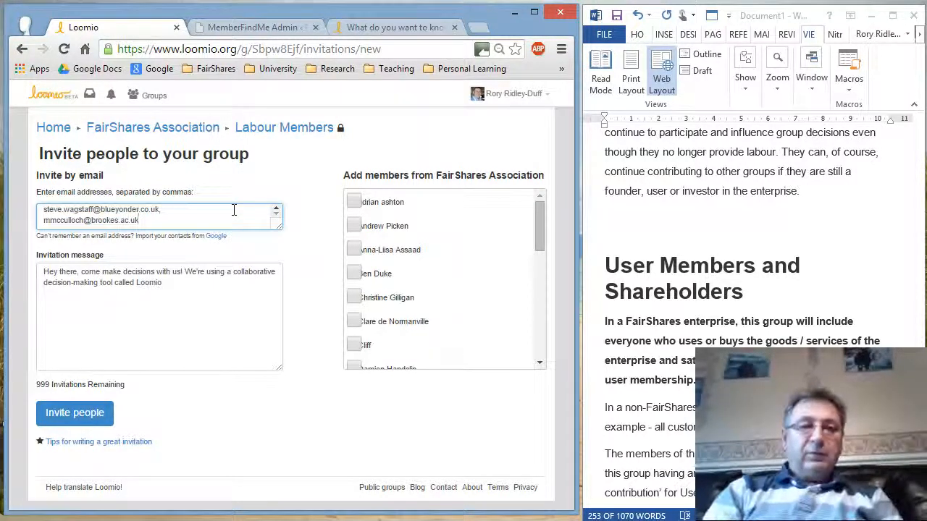
# Replace the default message with a welcome to FairShares Association Labour Members and begin the sign-off
pyautogui.tripleClick(194, 289)
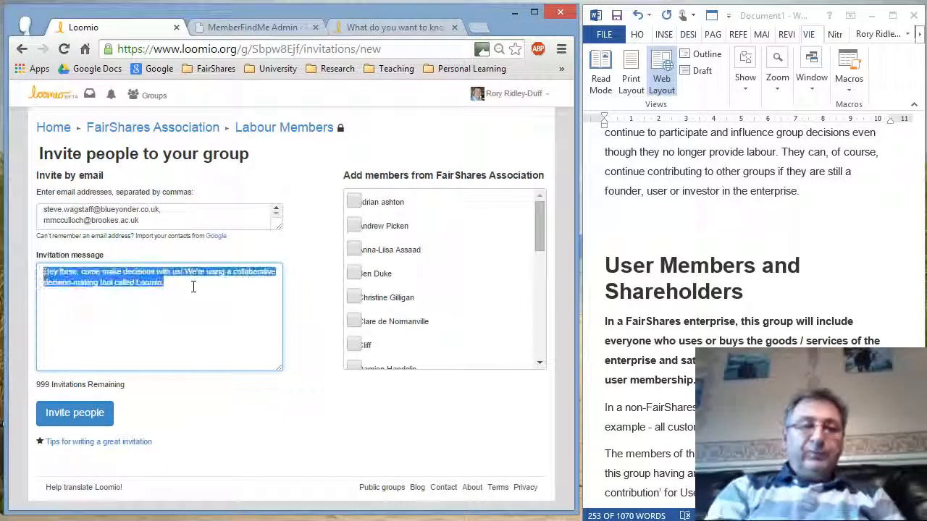
pyautogui.write('Dear Lab')
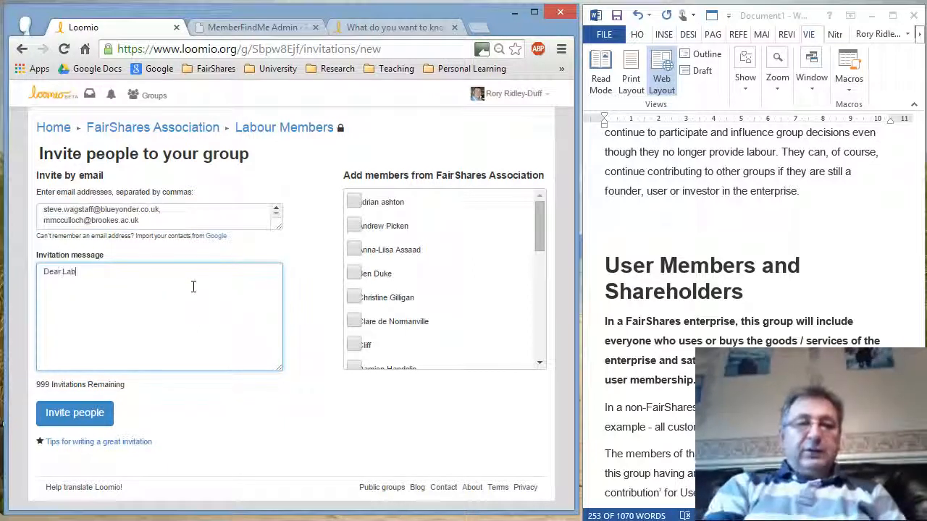
pyautogui.write('our Member of the Fai')
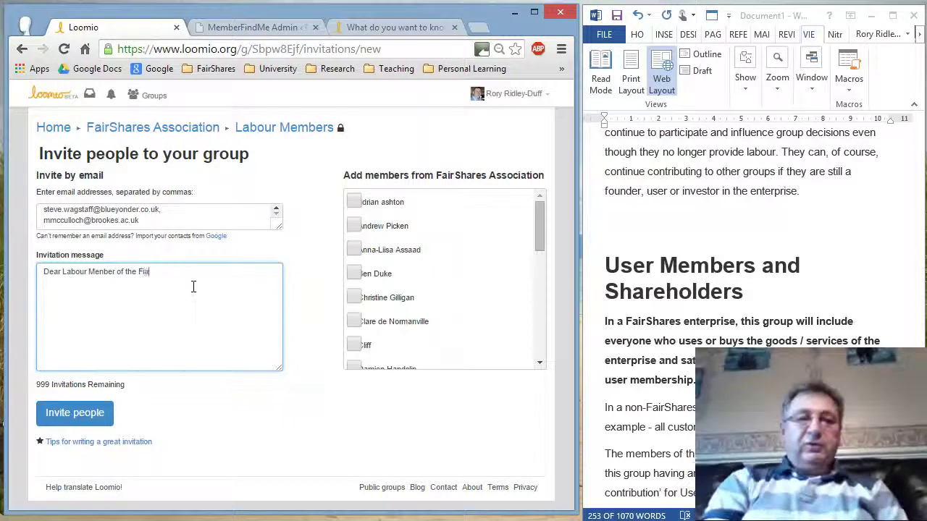
pyautogui.press('BackSpace')
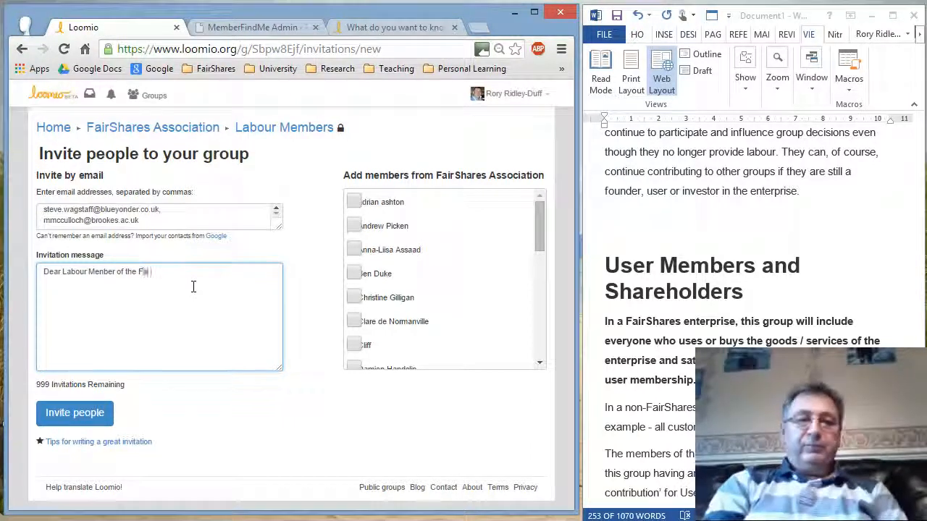
pyautogui.write('Associ')
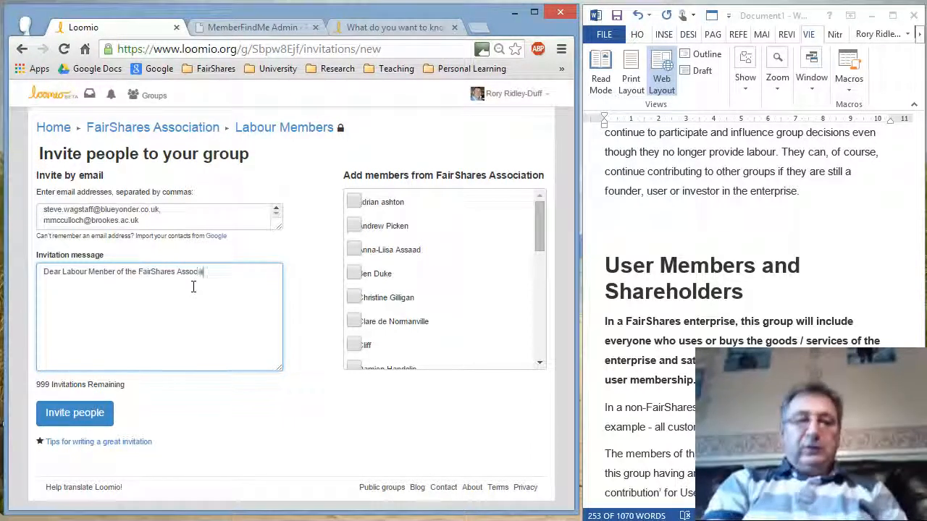
pyautogui.write('ation,  ')
pyautogui.write('Here is')
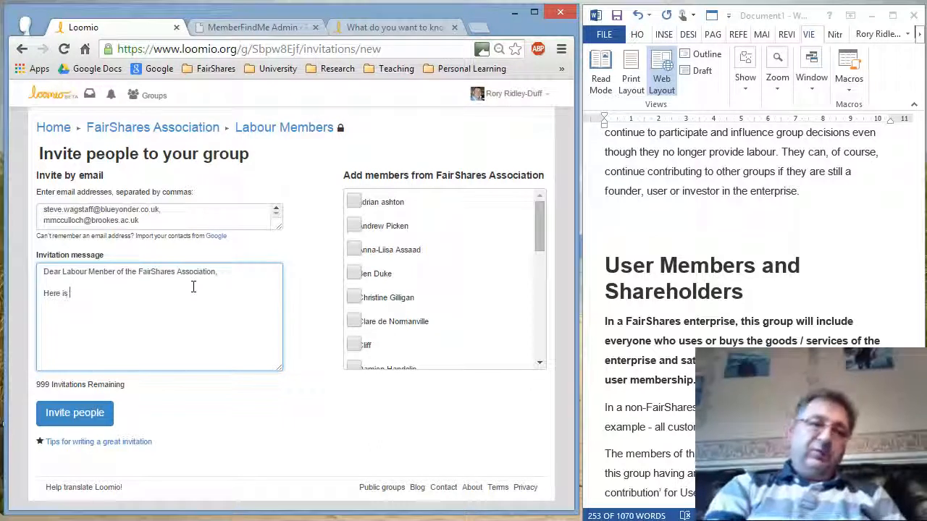
pyautogui.write(' your invitat')
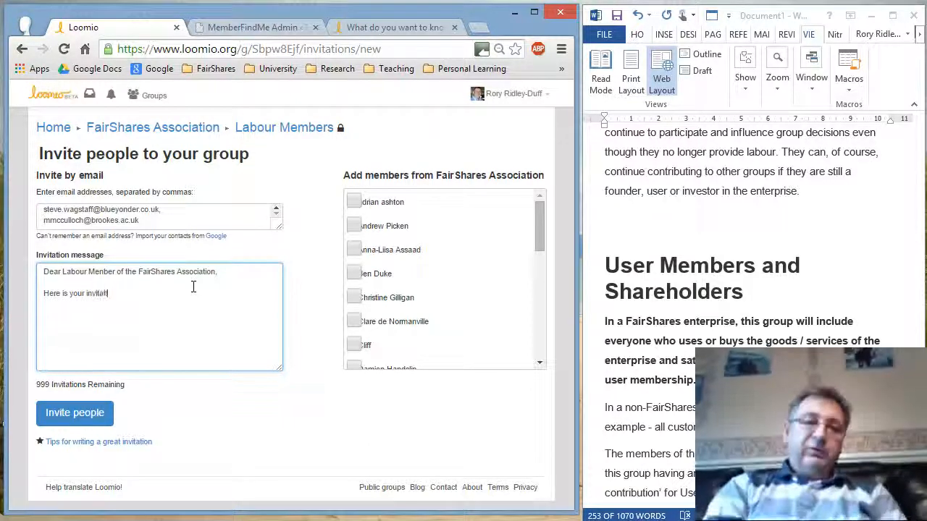
pyautogui.write('ion to join the Labour')
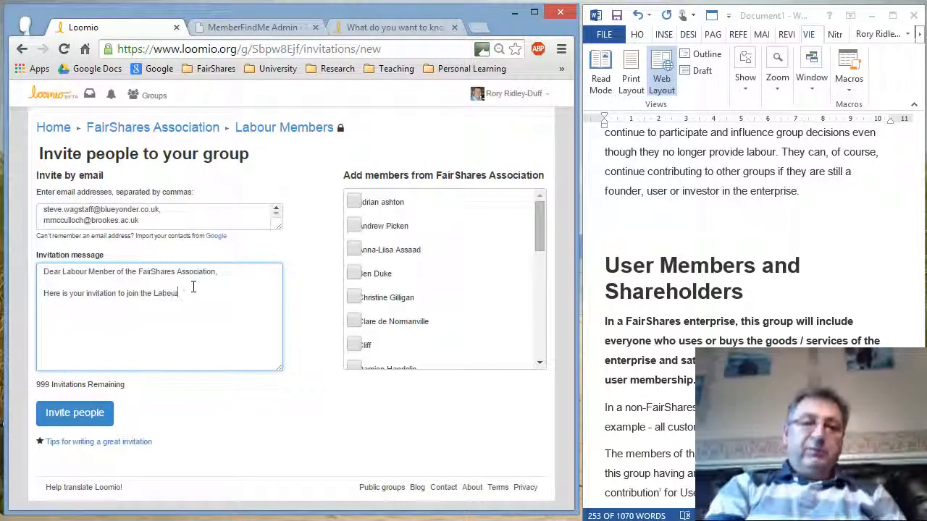
pyautogui.write(' Members')
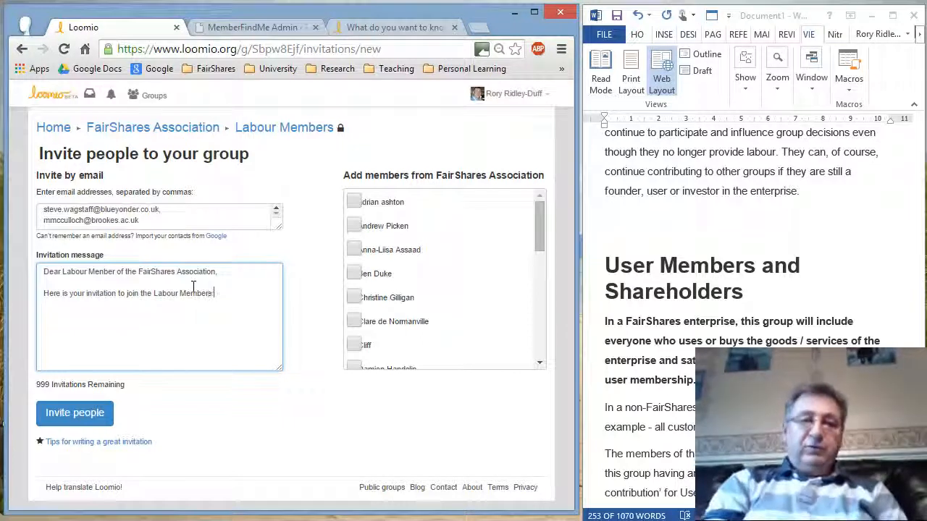
pyautogui.write(' group.')
pyautogui.press('Return')
pyautogui.press('Return')
pyautogui.write('Best wish')
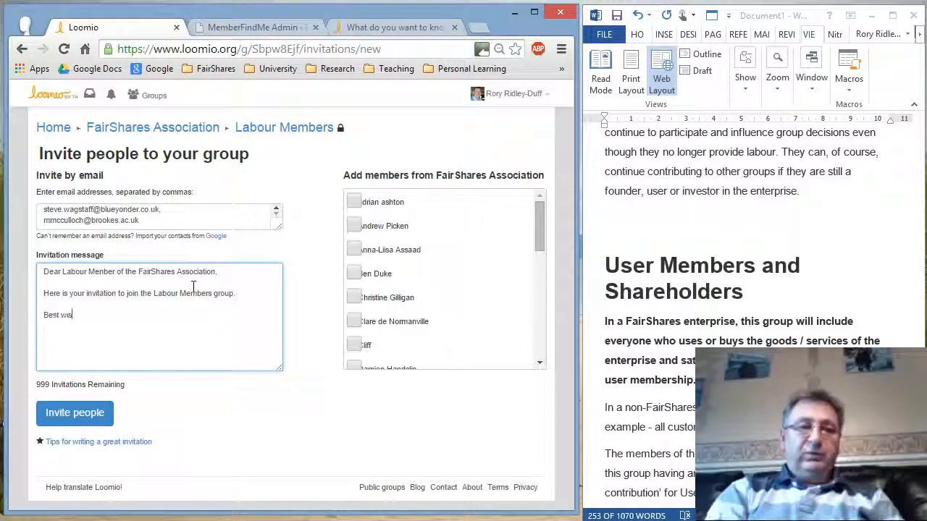